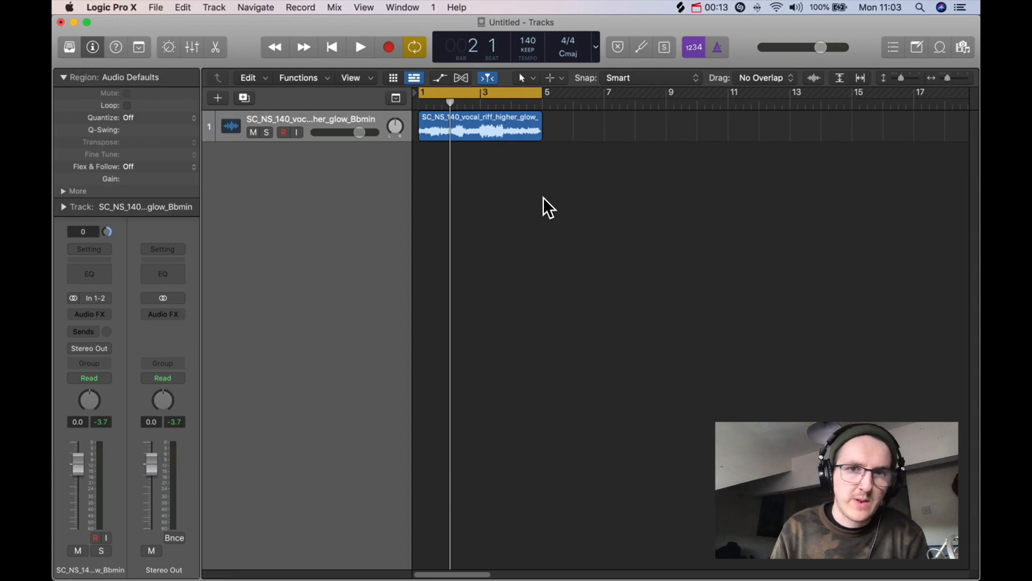
Insert a Gain plug-in on the vocal riff track and lower its gain to about -18.1 dB.
{"action": "left_click", "coordinate": [89, 314]}
{"action": "mouse_move", "coordinate": [137, 381]}
{"action": "left_click", "coordinate": [201, 378]}
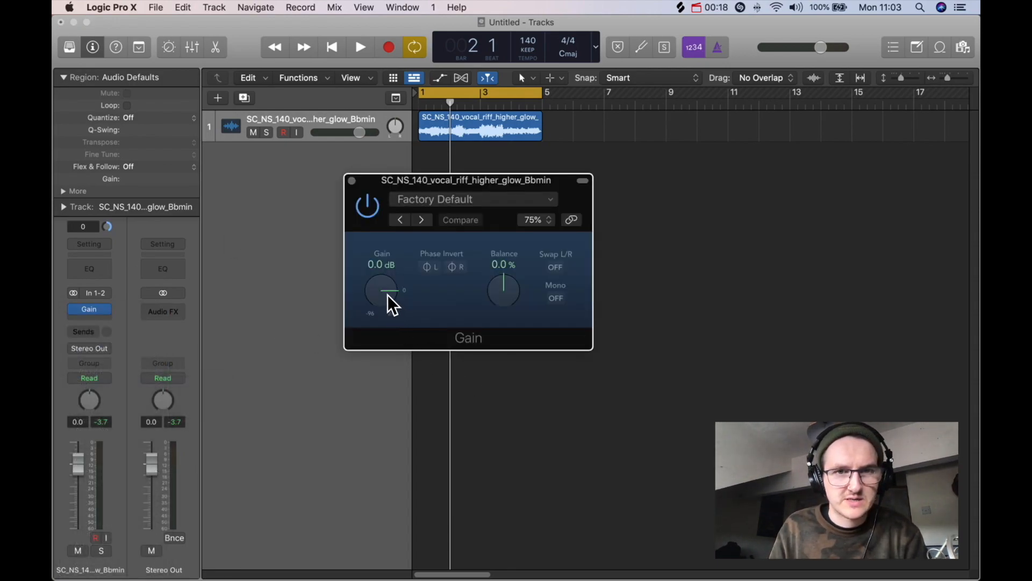
{"action": "left_click_drag", "start_coordinate": [387, 295], "coordinate": [389, 311]}
{"action": "left_click", "coordinate": [351, 180]}
Insert an Adaptive Limiter on the Stereo Out with a -0.1 dB output ceiling and play back the vocal riff.
{"action": "left_click", "coordinate": [161, 310]}
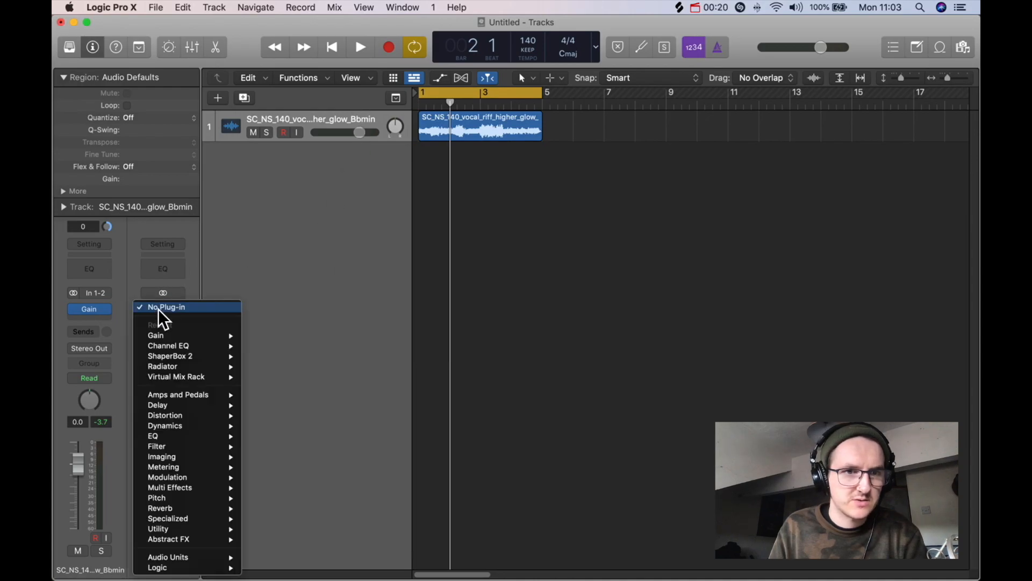
{"action": "mouse_move", "coordinate": [181, 417]}
{"action": "mouse_move", "coordinate": [321, 382]}
{"action": "left_click", "coordinate": [359, 382]}
{"action": "left_click_drag", "start_coordinate": [649, 299], "coordinate": [649, 301]}
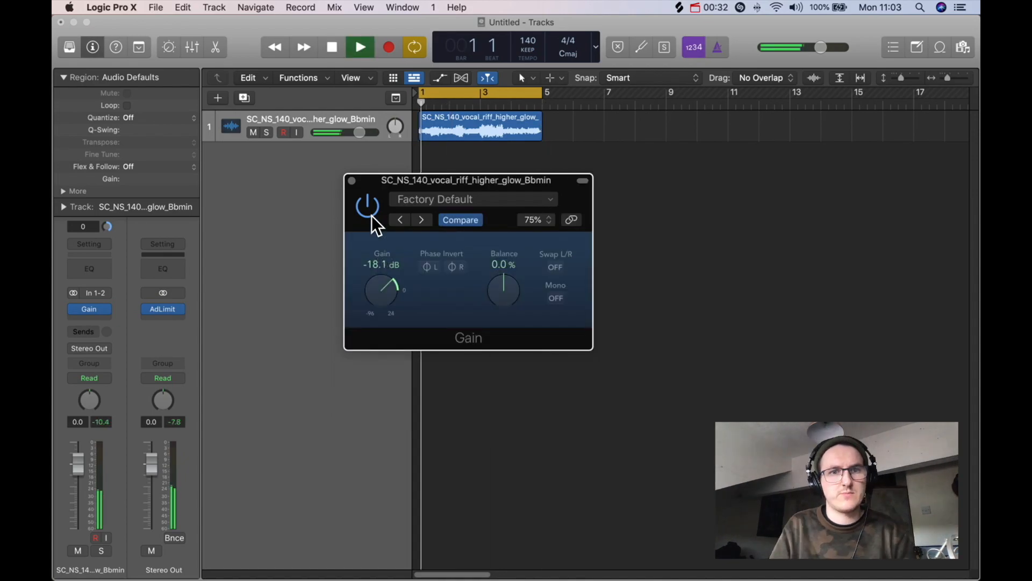
{"action": "left_click", "coordinate": [352, 180]}
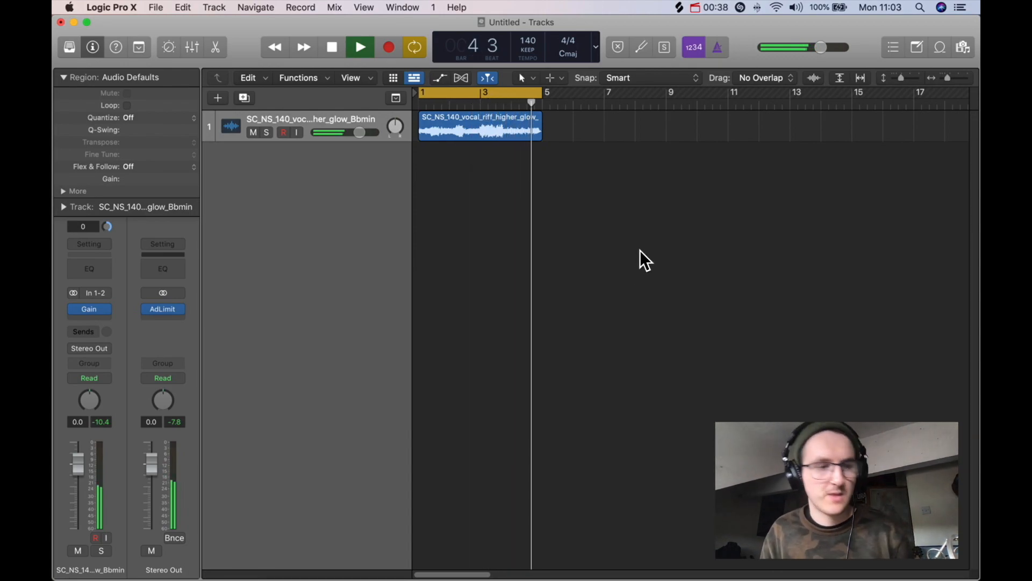
{"action": "key", "text": "space"}
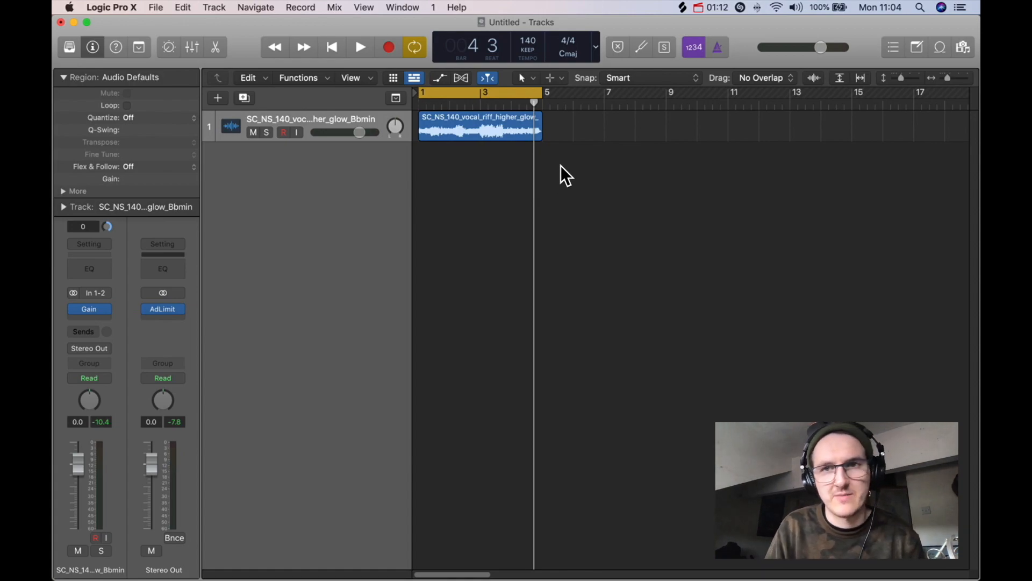
Copy the vocal riff region onto a second audio track and mute the original track.
{"action": "left_click_drag", "start_coordinate": [902, 78], "coordinate": [953, 78]}
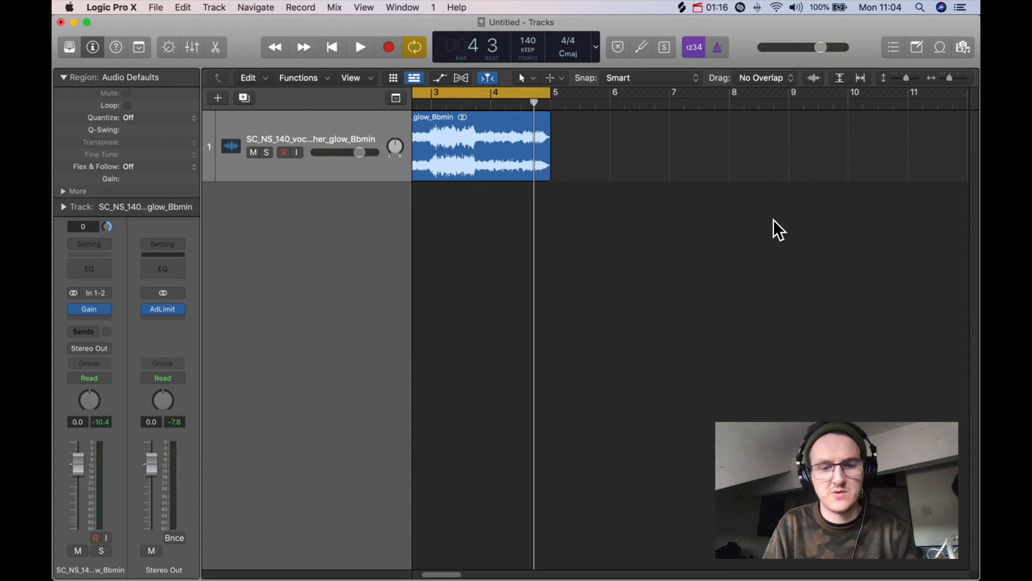
{"action": "scroll", "coordinate": [773, 220], "scroll_direction": "left", "scroll_amount": 5}
{"action": "left_click_drag", "start_coordinate": [334, 130], "coordinate": [323, 297]}
{"action": "left_click", "coordinate": [312, 128]}
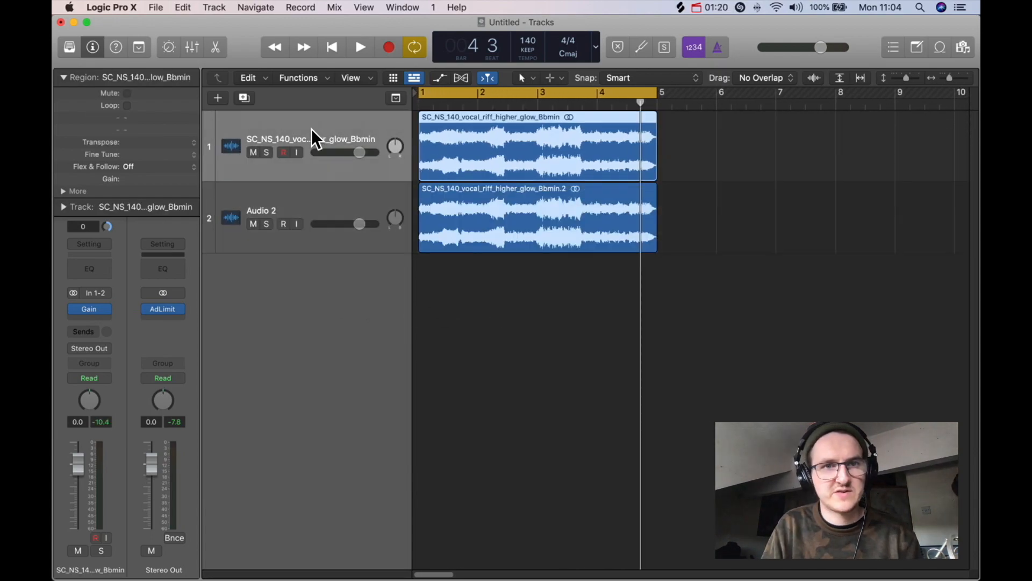
{"action": "left_click", "coordinate": [253, 153]}
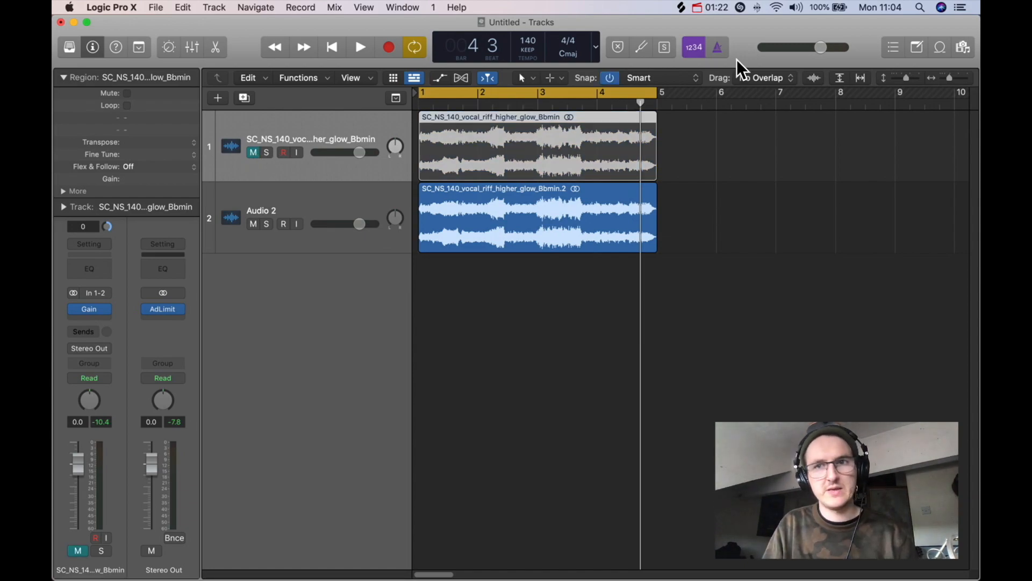
Time-stretch the copied region on Audio 2 in stages until it ends at bar 17.
{"action": "left_click", "coordinate": [947, 76]}
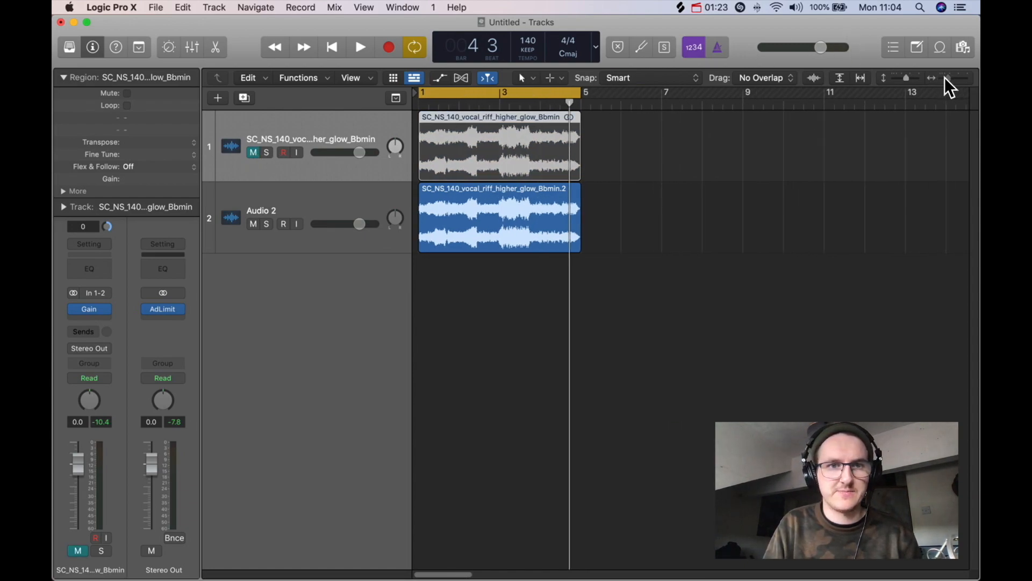
{"action": "left_click", "coordinate": [520, 214]}
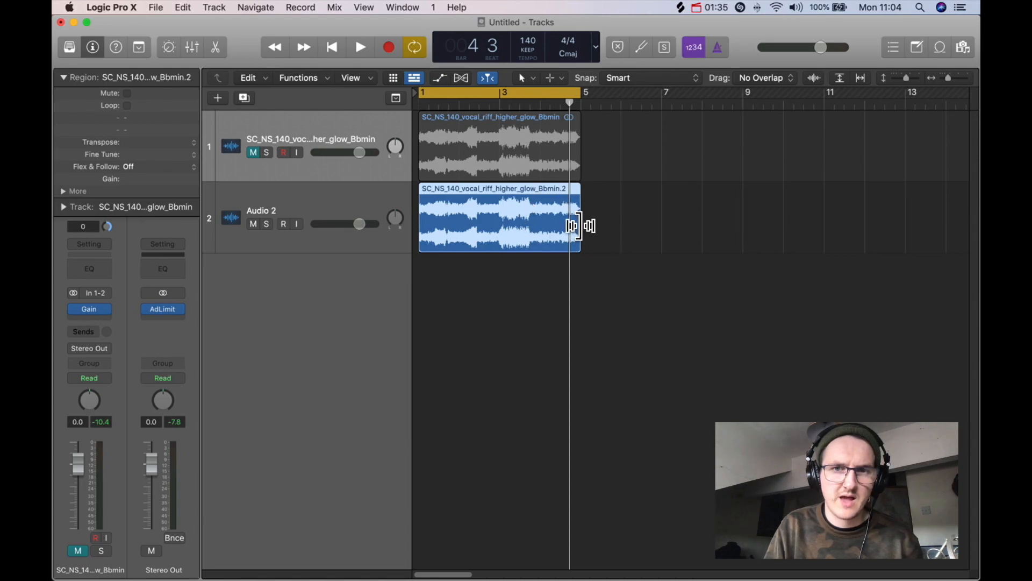
{"action": "left_click_drag", "start_coordinate": [579, 225], "coordinate": [634, 230]}
{"action": "left_click", "coordinate": [501, 227]}
{"action": "left_click", "coordinate": [497, 227]}
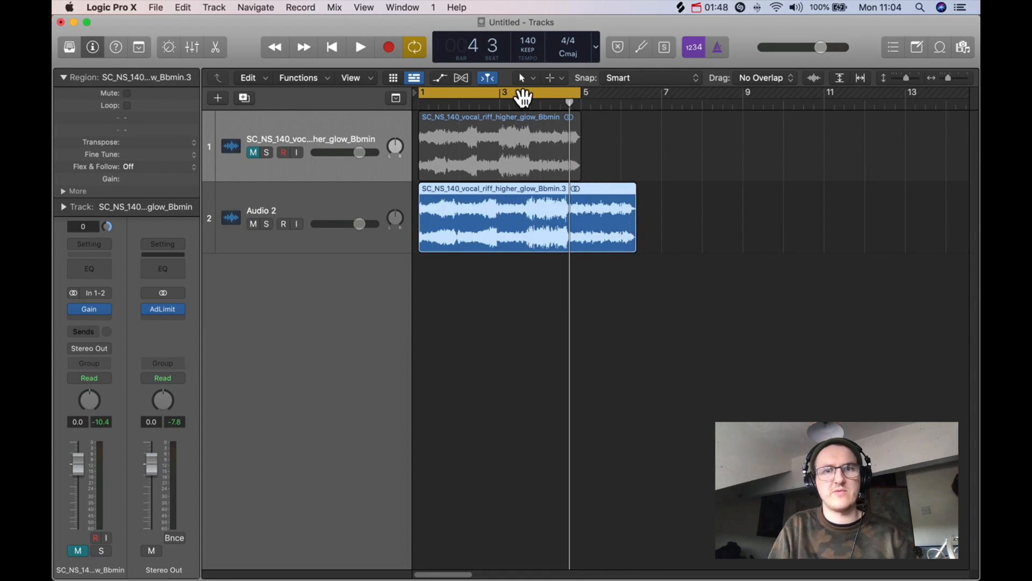
{"action": "left_click", "coordinate": [636, 231]}
{"action": "left_click_drag", "start_coordinate": [636, 231], "coordinate": [734, 258]}
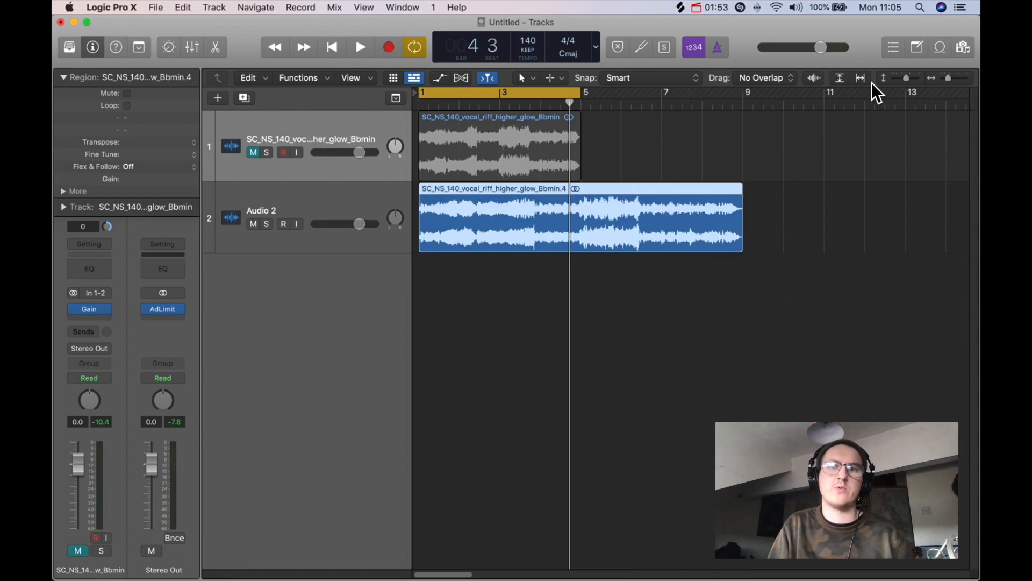
{"action": "left_click_drag", "start_coordinate": [946, 77], "coordinate": [943, 77]}
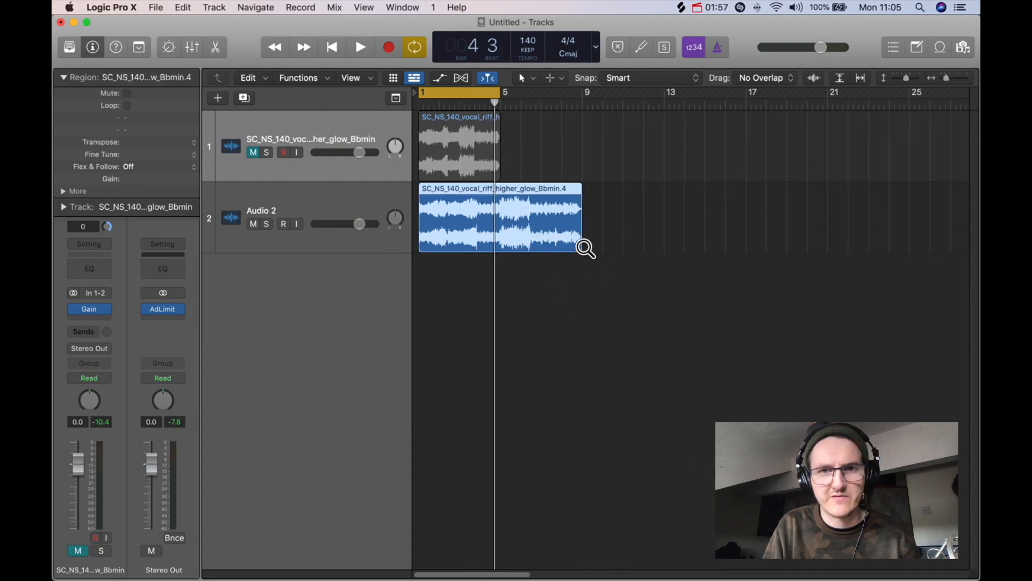
{"action": "left_click_drag", "start_coordinate": [579, 246], "coordinate": [741, 248]}
Split the stretched Audio 2 region at bar 5 and delete the part after the cut.
{"action": "left_click_drag", "start_coordinate": [496, 104], "coordinate": [508, 122]}
{"action": "key", "text": "super+t"}
{"action": "key", "text": "Delete"}
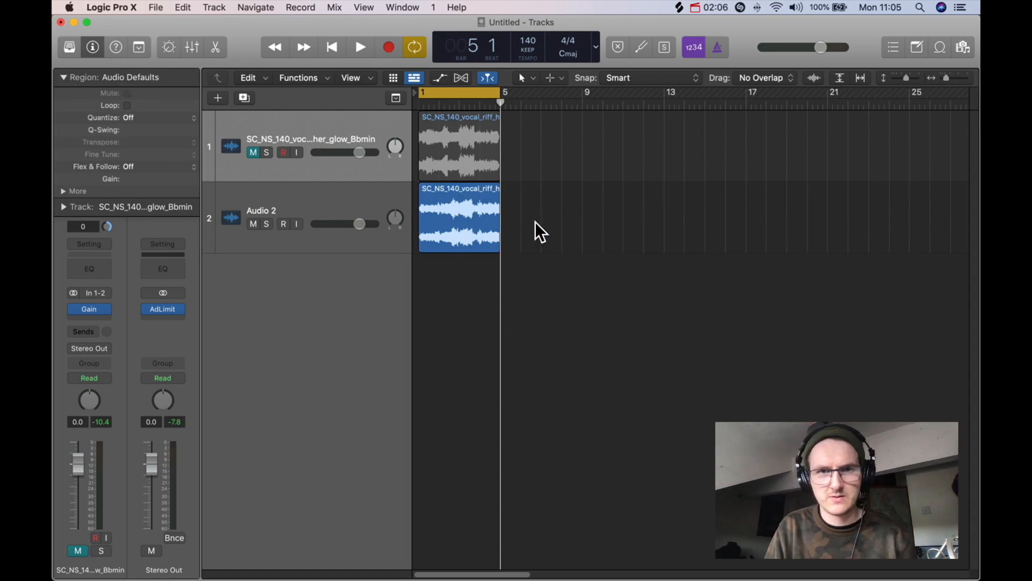
Time-stretch the remaining four-bar region on Audio 2 to bar 17 again and cut it back to bar 5.
{"action": "left_click", "coordinate": [470, 237]}
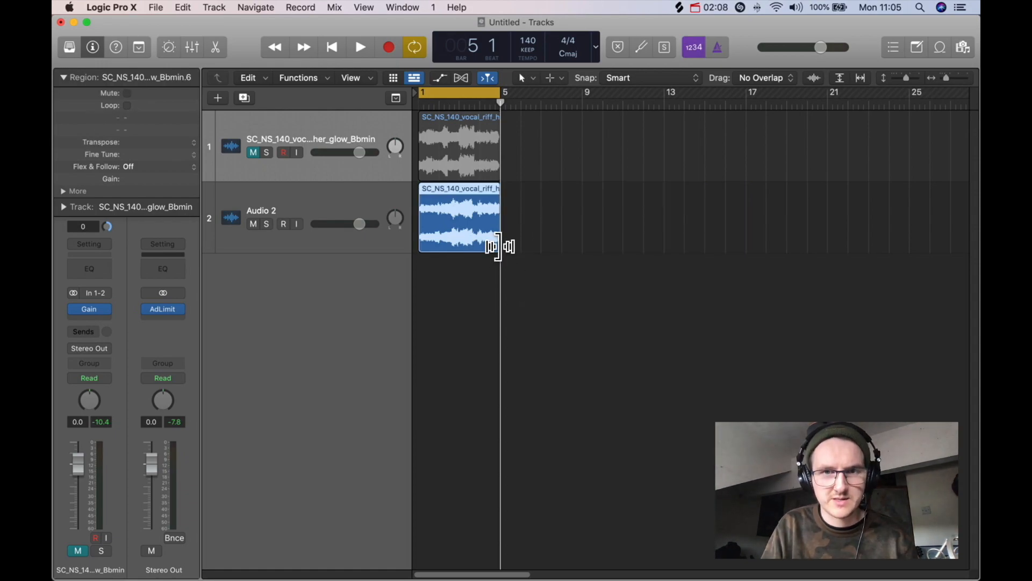
{"action": "left_click_drag", "start_coordinate": [499, 246], "coordinate": [745, 246]}
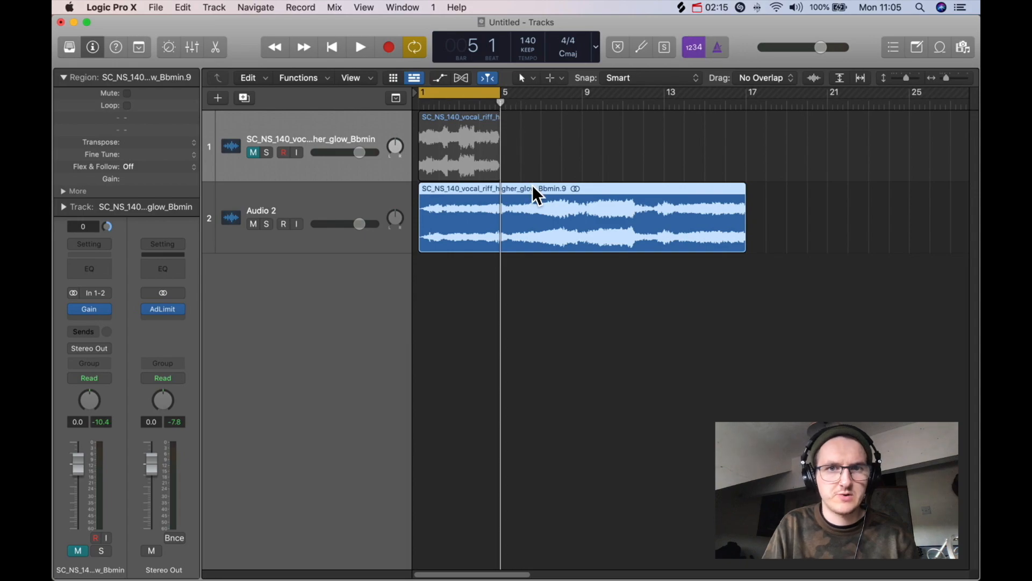
{"action": "key", "text": "super+z"}
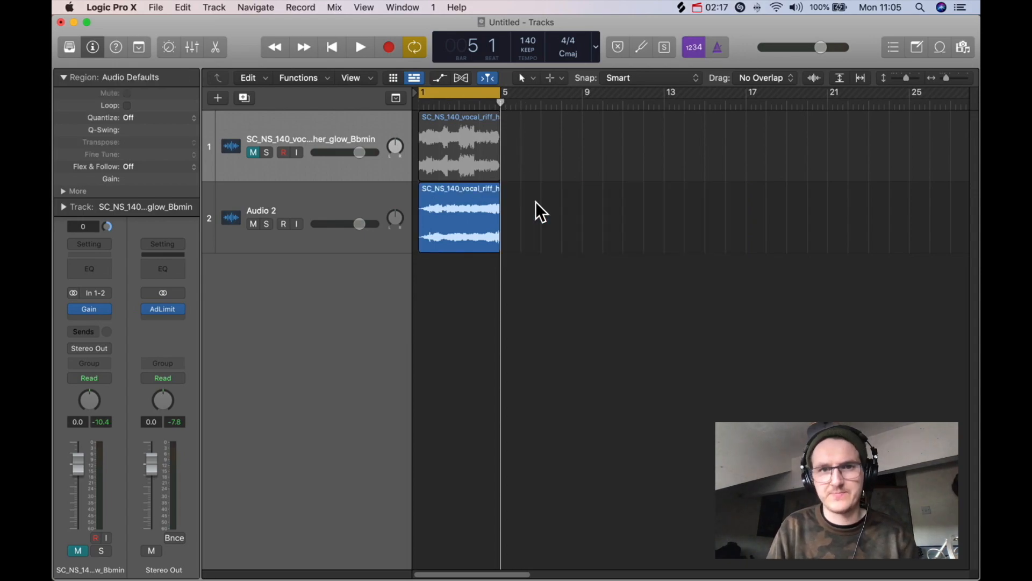
Select the Audio 2 track and listen to its stretched vocal region.
{"action": "left_click", "coordinate": [456, 236]}
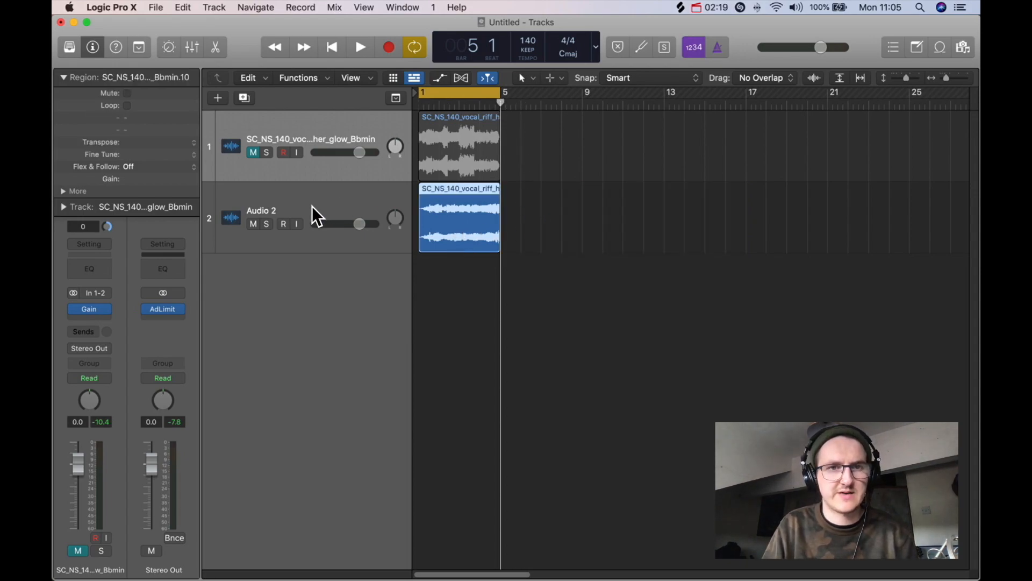
{"action": "left_click", "coordinate": [354, 214]}
{"action": "key", "text": "space"}
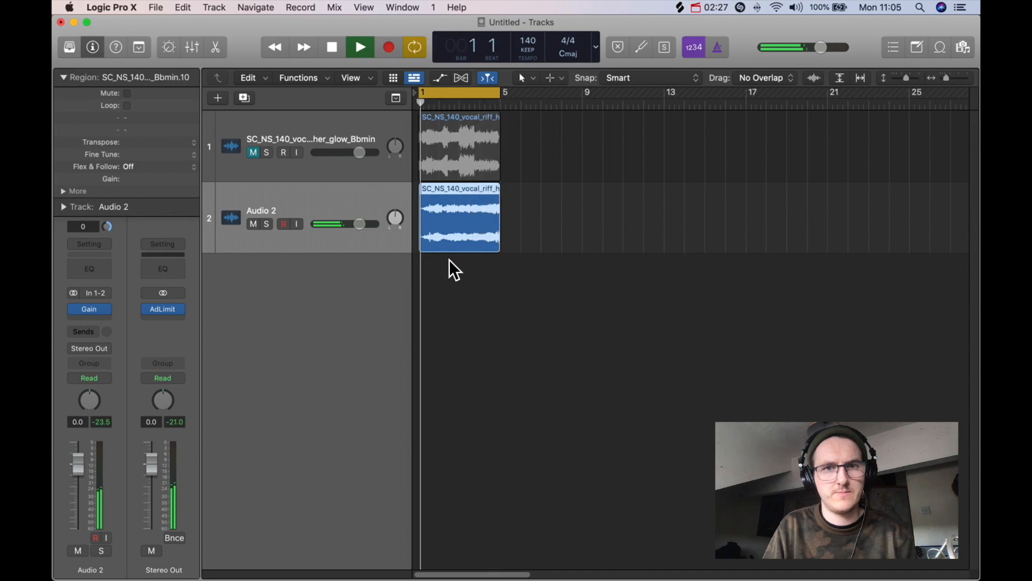
{"action": "key", "text": "space"}
Time-stretch the Audio 2 region once more, cut it back to bar 5, and play it.
{"action": "left_click_drag", "start_coordinate": [427, 224], "coordinate": [494, 276]}
{"action": "left_click", "coordinate": [489, 285]}
{"action": "key", "text": "space"}
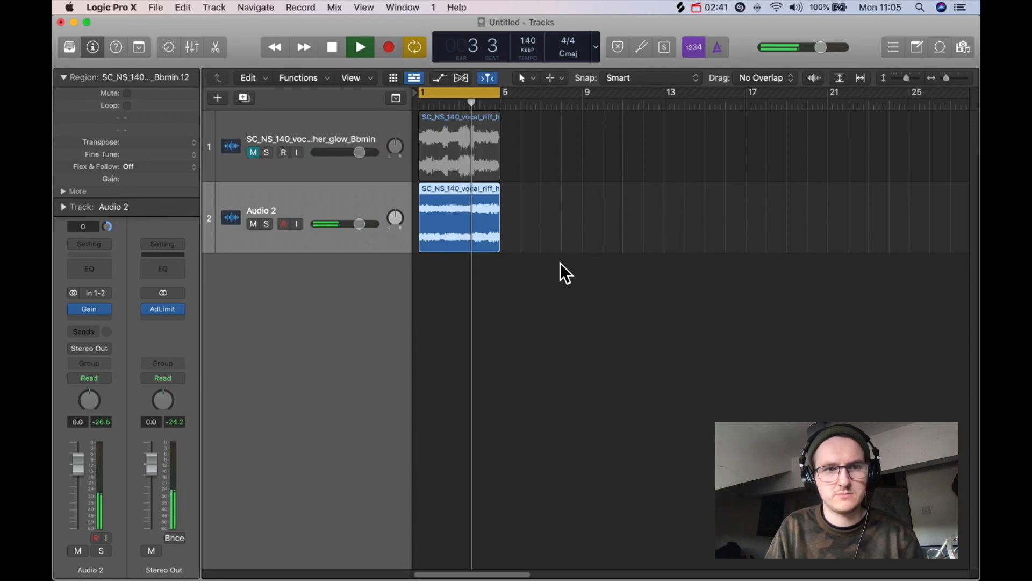
Raise the Gain plug-in on Audio 2 to -9.0 dB during playback and stop the transport.
{"action": "left_click", "coordinate": [162, 309]}
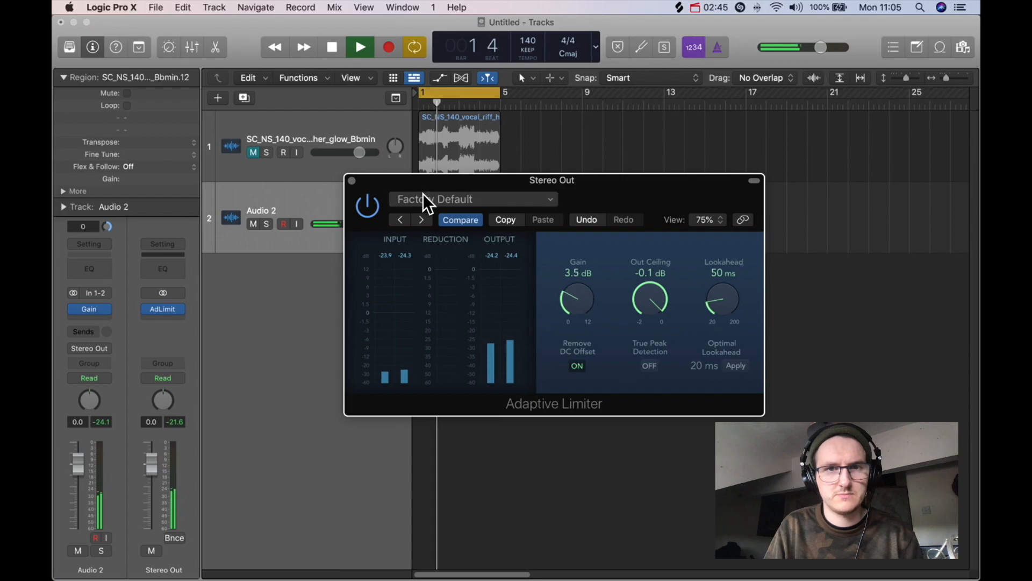
{"action": "left_click", "coordinate": [352, 180]}
{"action": "left_click", "coordinate": [89, 309]}
{"action": "left_click_drag", "start_coordinate": [376, 292], "coordinate": [375, 280]}
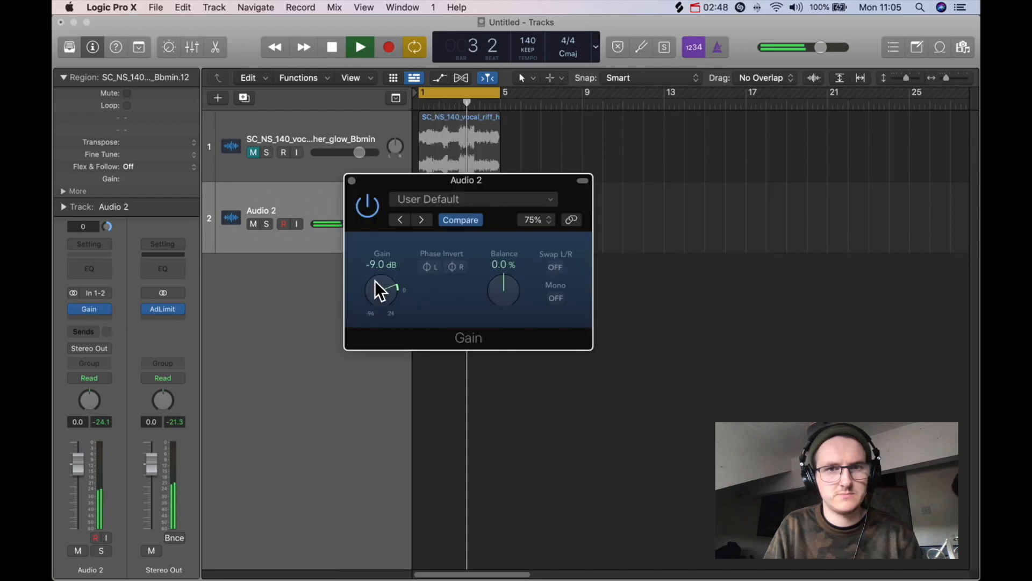
{"action": "left_click", "coordinate": [351, 180]}
{"action": "left_click", "coordinate": [608, 331]}
{"action": "key", "text": "space"}
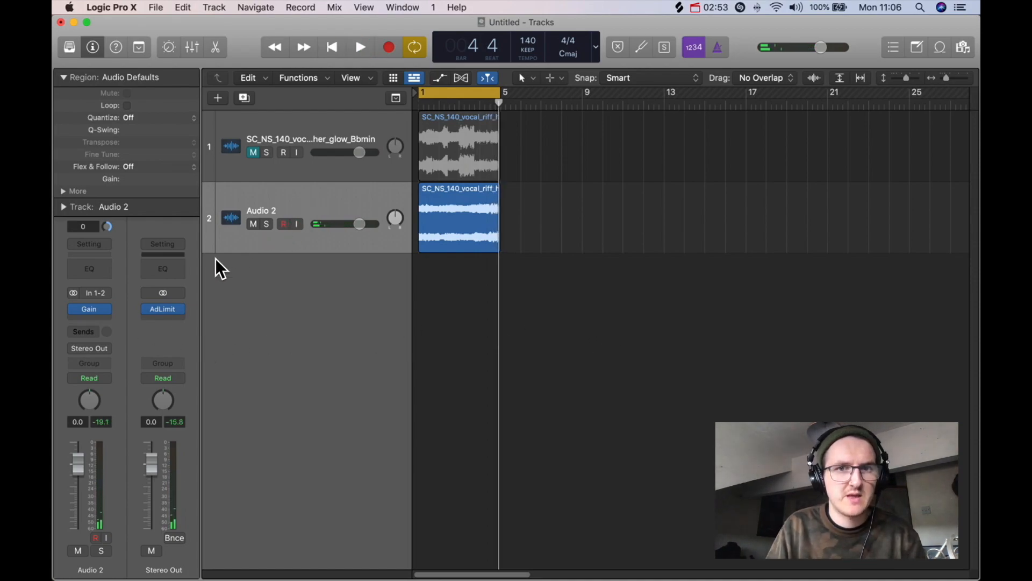
Insert the stereo ValhallaShimmer reverb on Audio 2 after the Gain plug-in.
{"action": "left_click", "coordinate": [92, 316]}
{"action": "mouse_move", "coordinate": [106, 405]}
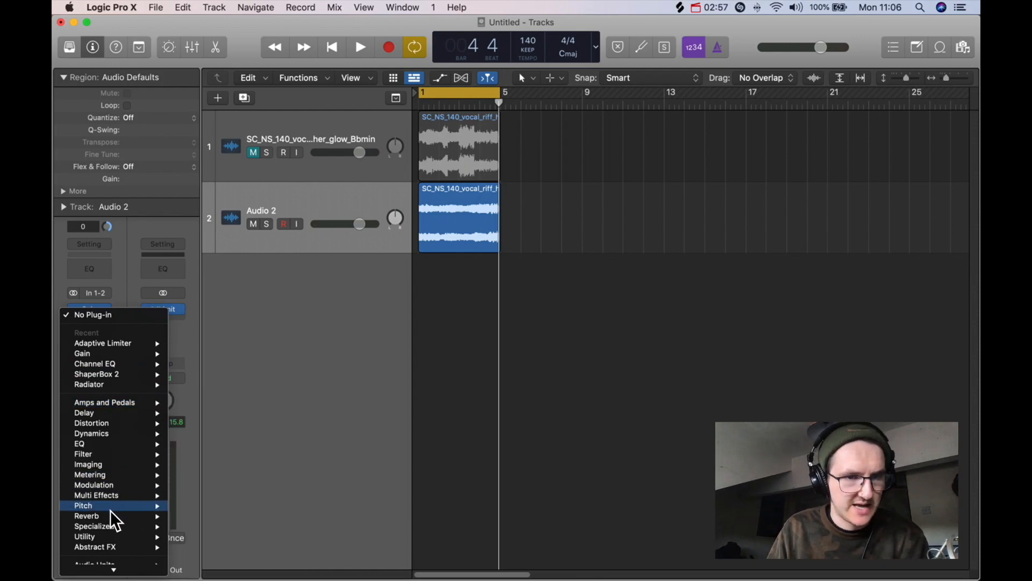
{"action": "mouse_move", "coordinate": [110, 518]}
{"action": "mouse_move", "coordinate": [218, 519]}
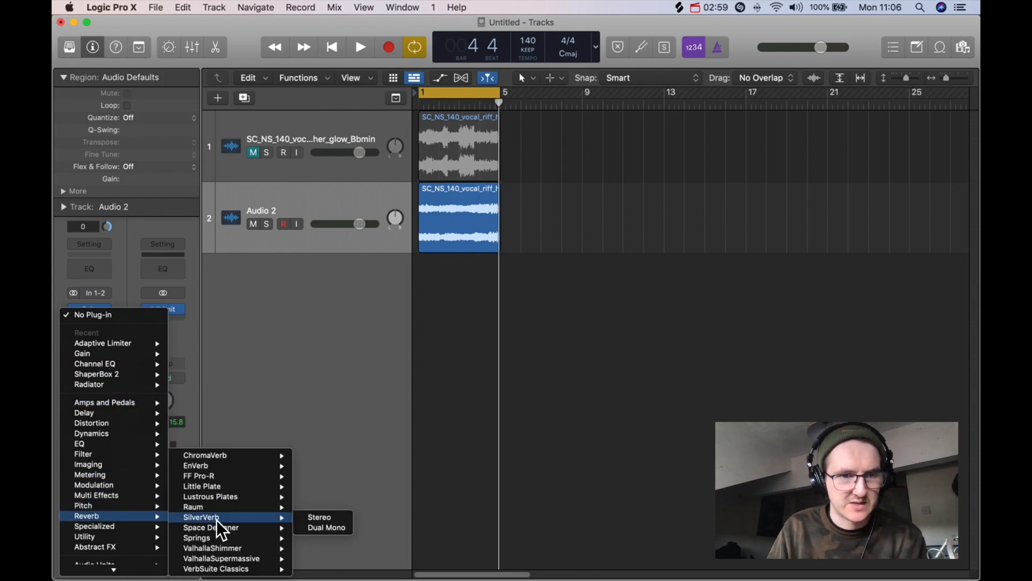
{"action": "mouse_move", "coordinate": [221, 558]}
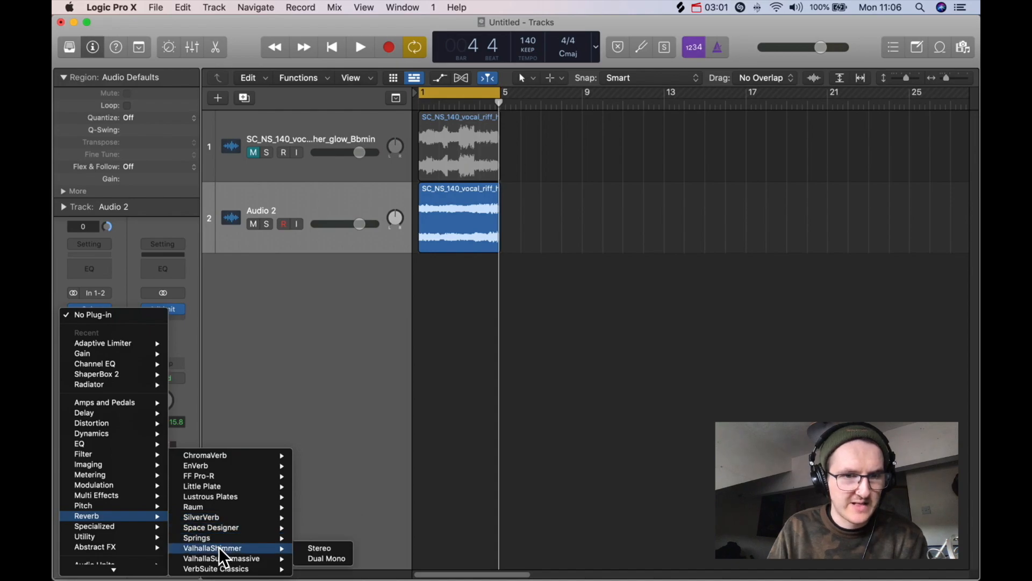
{"action": "left_click", "coordinate": [320, 547]}
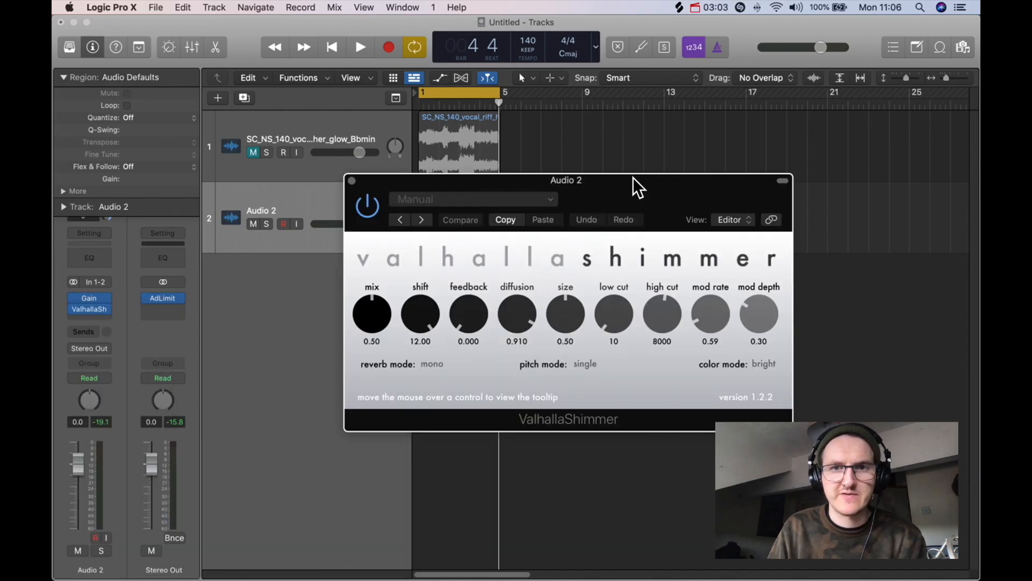
{"action": "left_click_drag", "start_coordinate": [633, 179], "coordinate": [605, 139]}
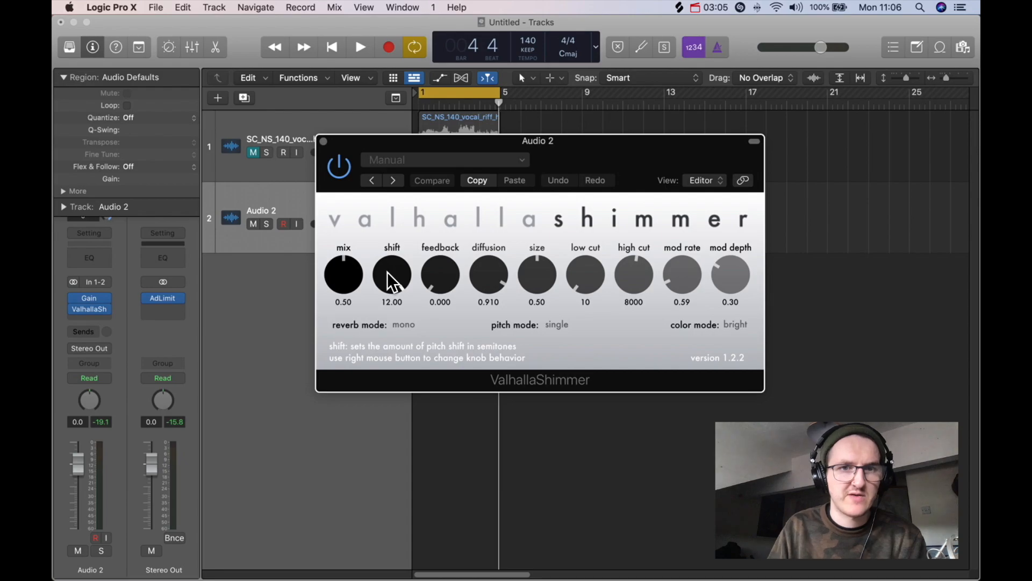
Set ValhallaShimmer's shift to 12.00 and its reverb mode to bigStereo, and audition the sound.
{"action": "left_click_drag", "start_coordinate": [392, 276], "coordinate": [397, 214]}
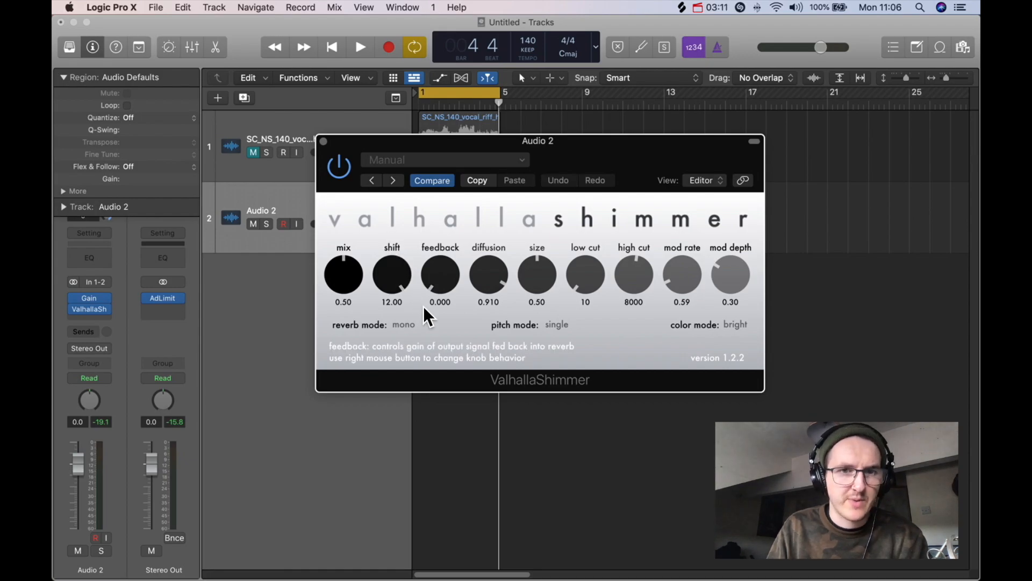
{"action": "left_click", "coordinate": [398, 324]}
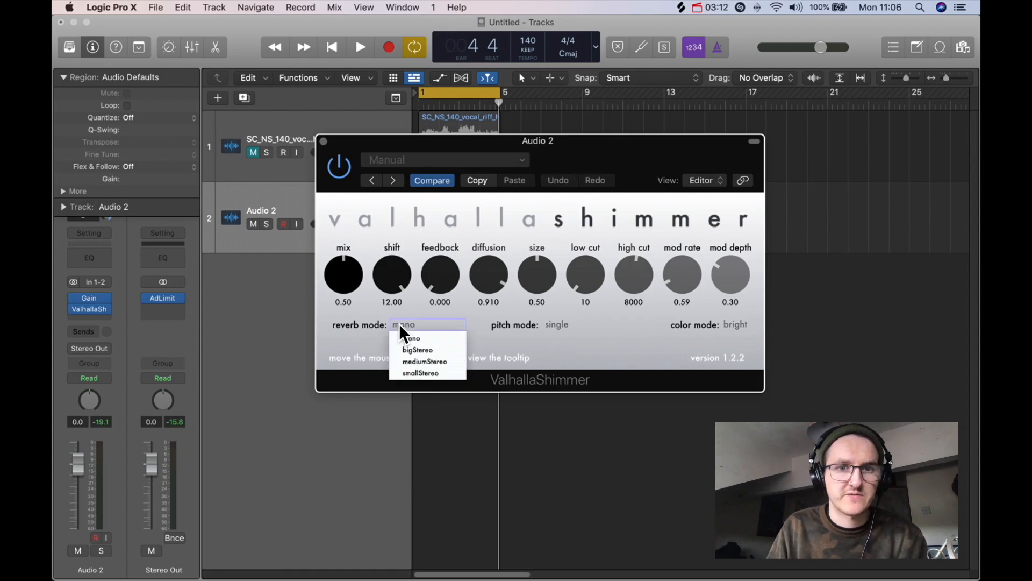
{"action": "left_click", "coordinate": [417, 352]}
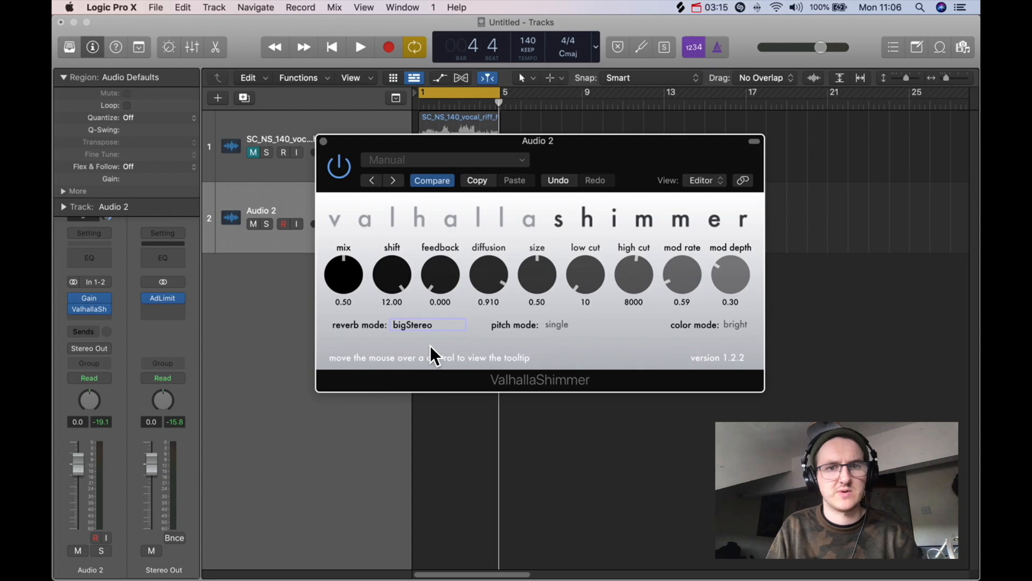
{"action": "key", "text": "space"}
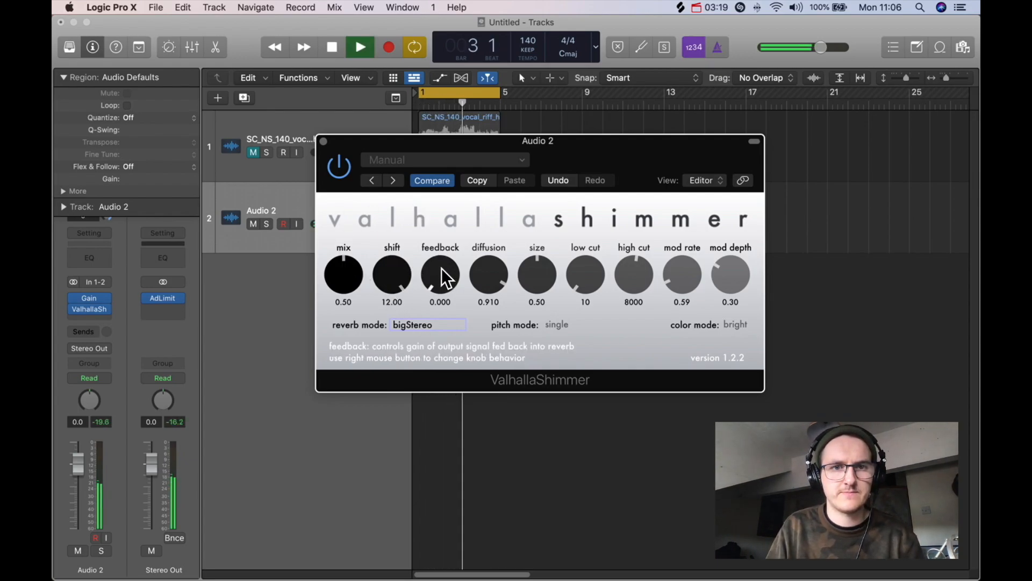
{"action": "key", "text": "space"}
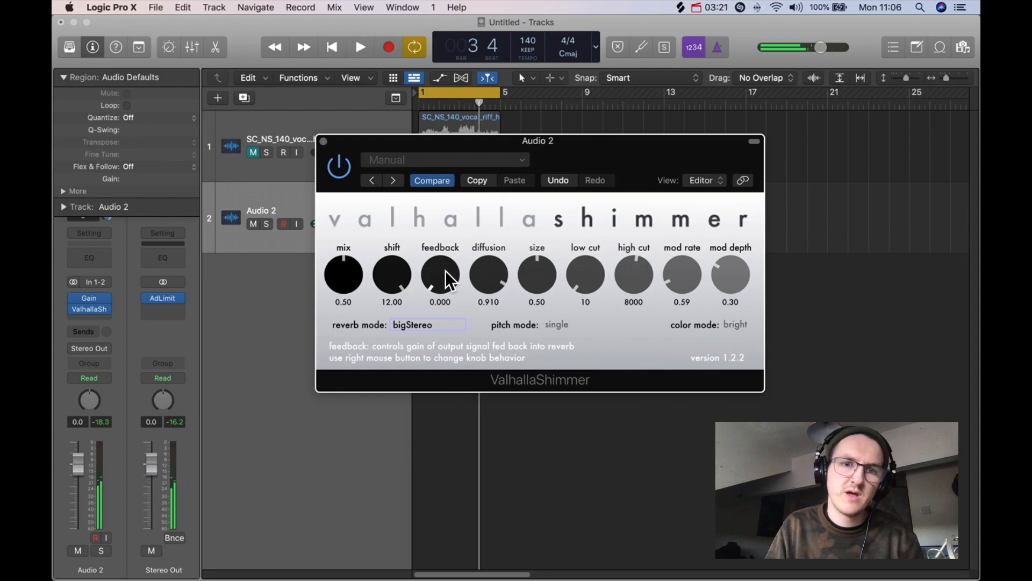
Raise ValhallaShimmer's feedback to 0.304 and play the stretched vocal through it.
{"action": "left_click_drag", "start_coordinate": [445, 270], "coordinate": [439, 230]}
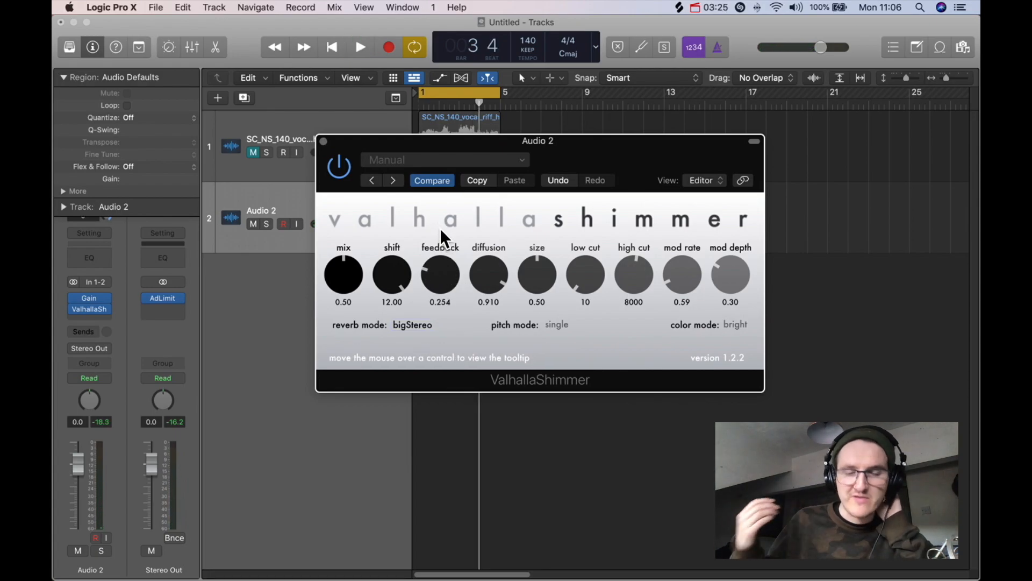
{"action": "mouse_move", "coordinate": [437, 265]}
{"action": "left_mouse_down"}
{"action": "mouse_move", "coordinate": [437, 254]}
{"action": "mouse_move", "coordinate": [446, 272]}
{"action": "left_mouse_up"}
{"action": "key", "text": "space"}
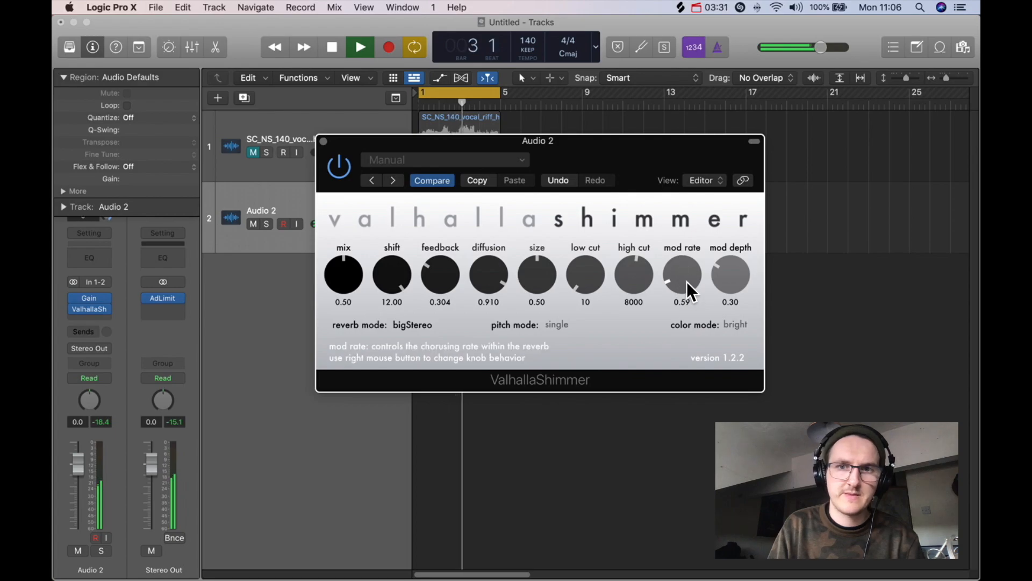
Set ValhallaShimmer's mod rate to 2.45, mod depth to 0.54 and mix to 0.61, and stop playback.
{"action": "left_click_drag", "start_coordinate": [698, 276], "coordinate": [683, 210]}
{"action": "left_click_drag", "start_coordinate": [731, 267], "coordinate": [724, 221]}
{"action": "left_click_drag", "start_coordinate": [698, 271], "coordinate": [734, 281]}
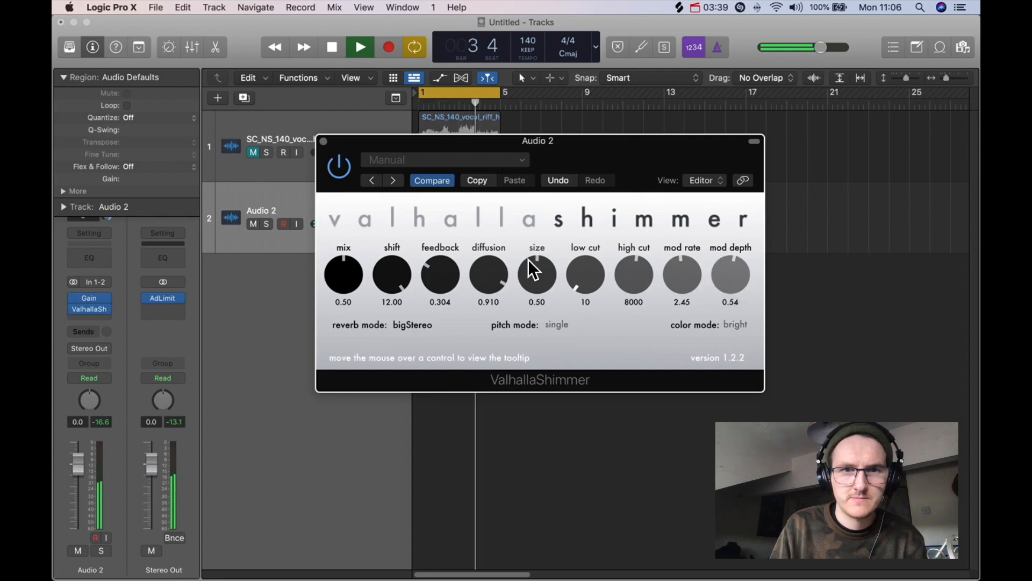
{"action": "left_click_drag", "start_coordinate": [359, 285], "coordinate": [354, 268]}
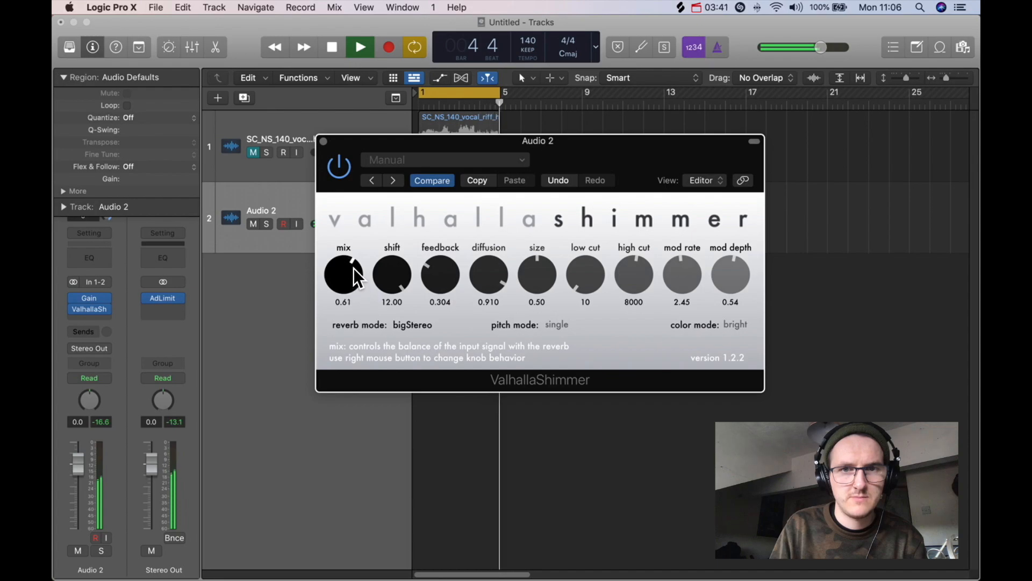
{"action": "left_click", "coordinate": [325, 141]}
{"action": "key", "text": "space"}
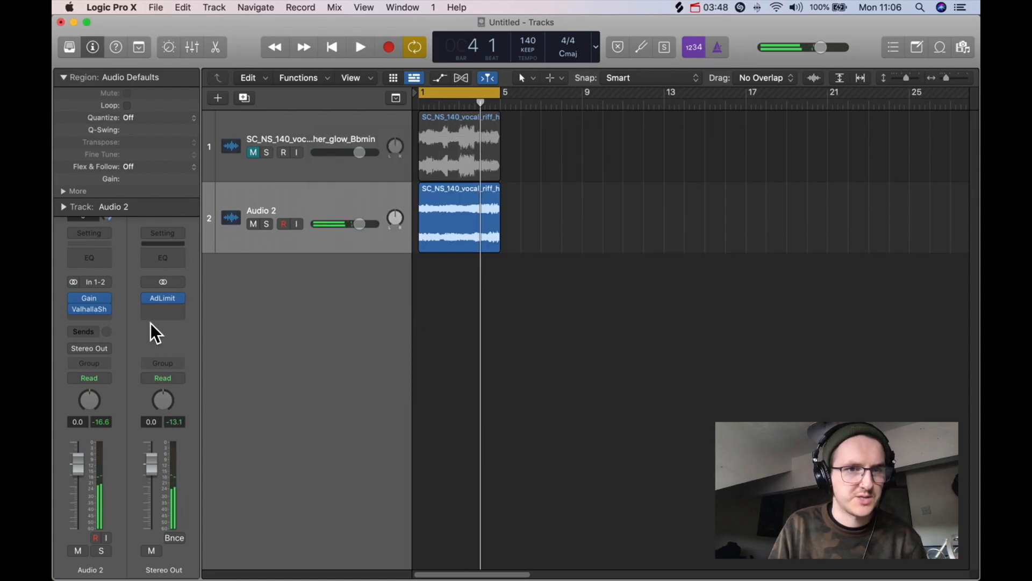
Insert the stereo EchoBoy Jr delay on Audio 2 after ValhallaShimmer.
{"action": "left_click", "coordinate": [98, 317]}
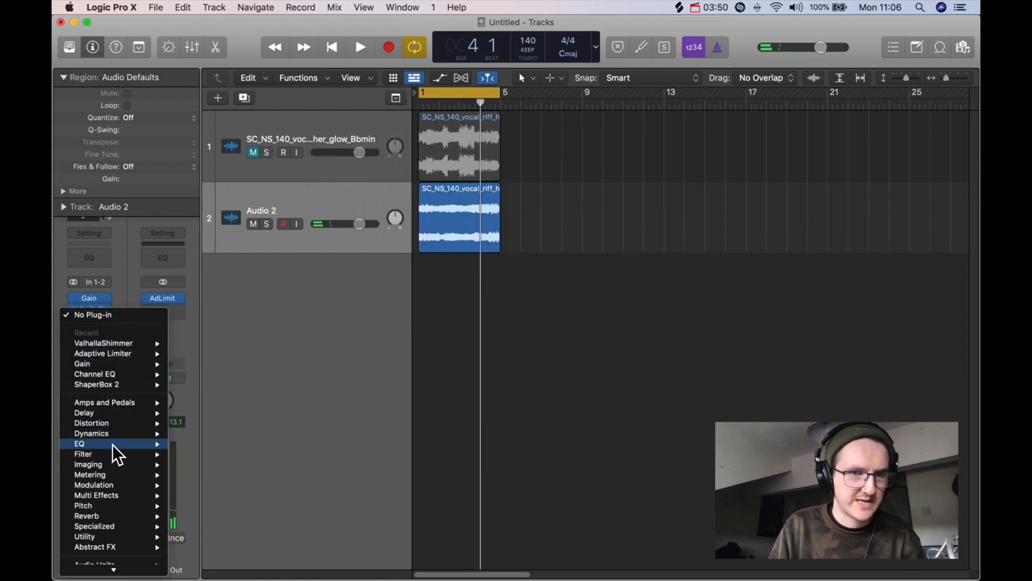
{"action": "mouse_move", "coordinate": [97, 413]}
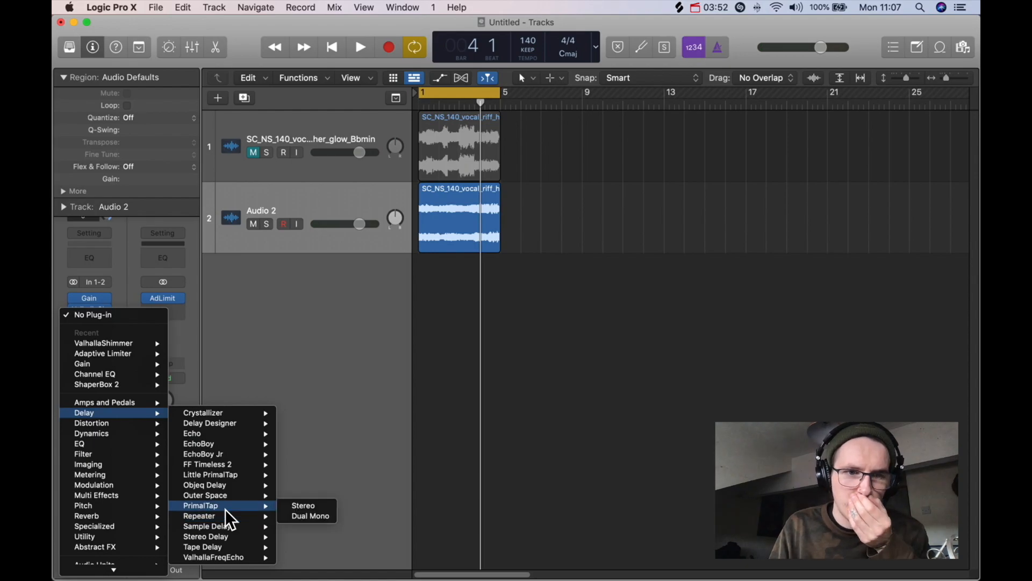
{"action": "mouse_move", "coordinate": [224, 466]}
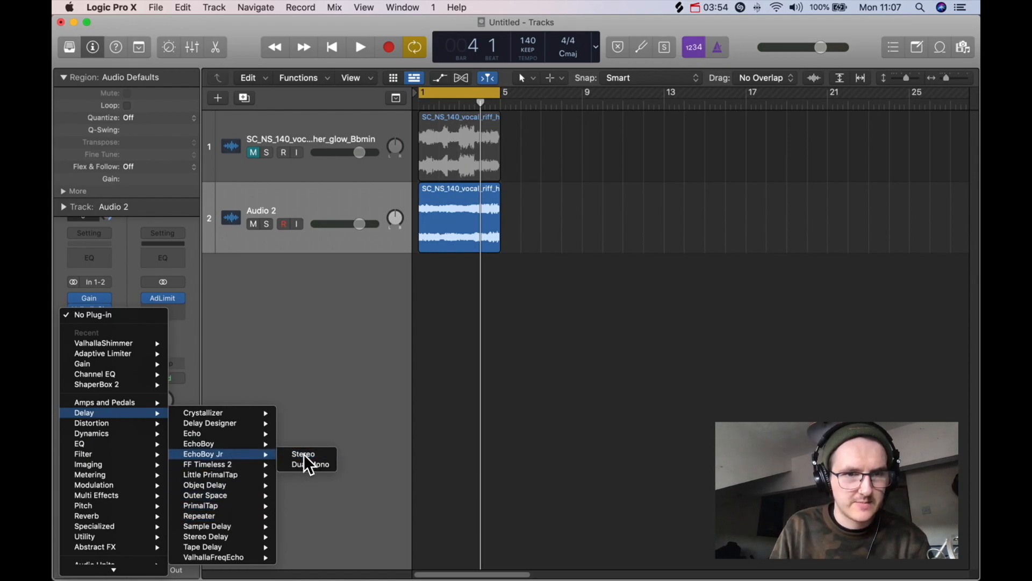
{"action": "left_click", "coordinate": [305, 454]}
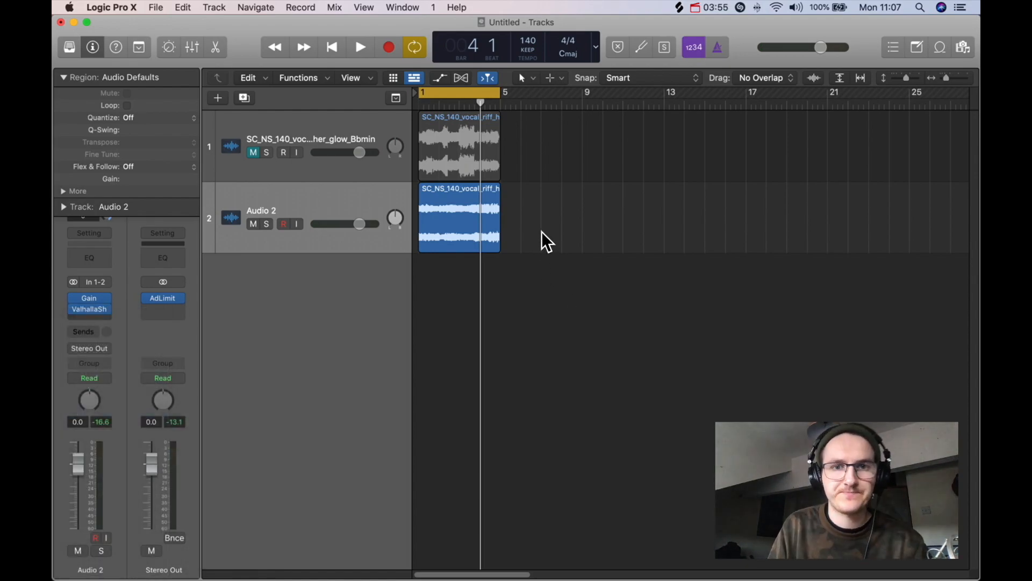
{"action": "left_click_drag", "start_coordinate": [653, 195], "coordinate": [553, 150]}
Raise EchoBoy Jr's feedback past halfway, set its mix to the midpoint, and switch it to ping-pong mode during playback.
{"action": "key", "text": "space"}
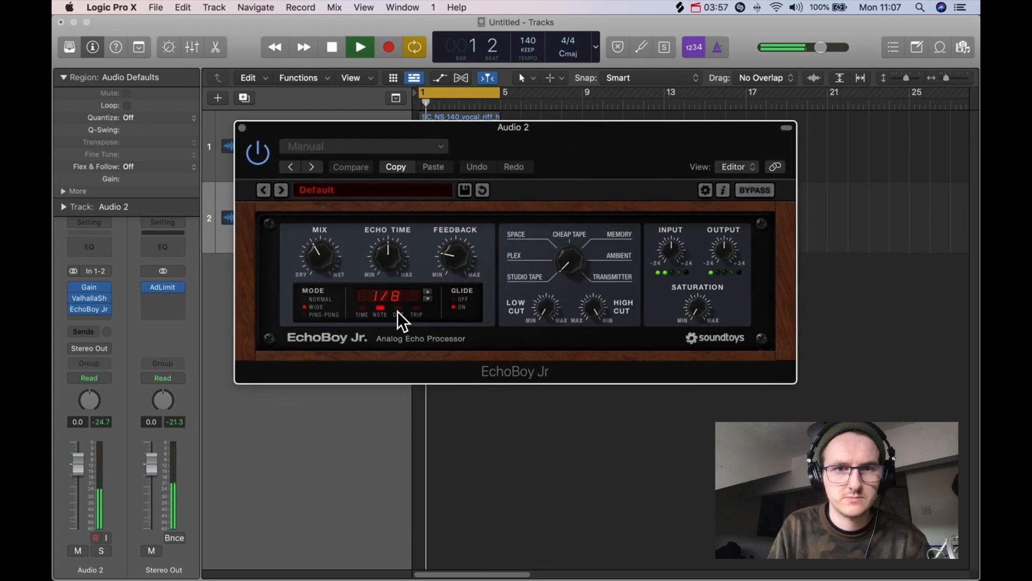
{"action": "left_click_drag", "start_coordinate": [450, 266], "coordinate": [450, 221]}
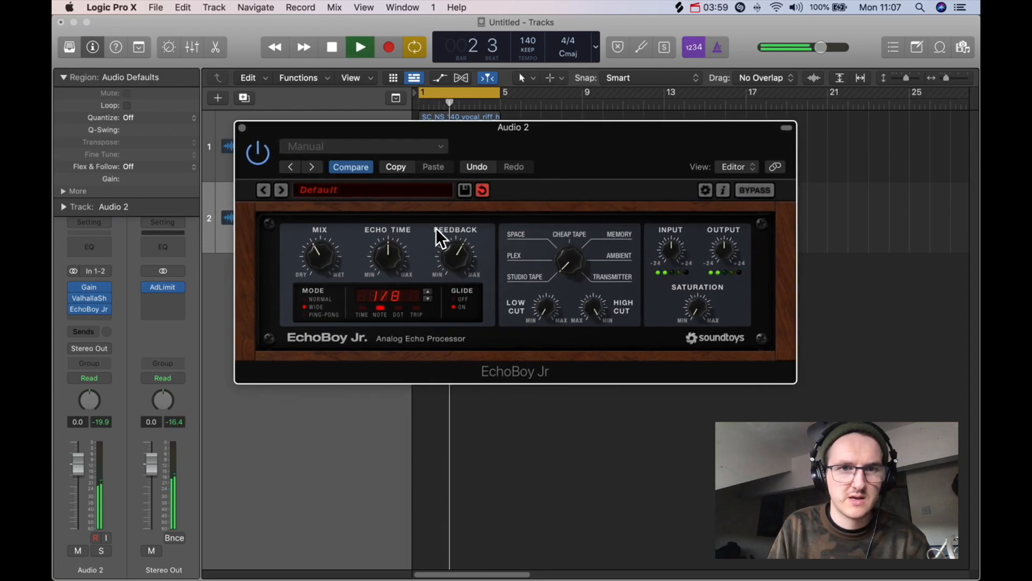
{"action": "left_click_drag", "start_coordinate": [323, 257], "coordinate": [324, 247]}
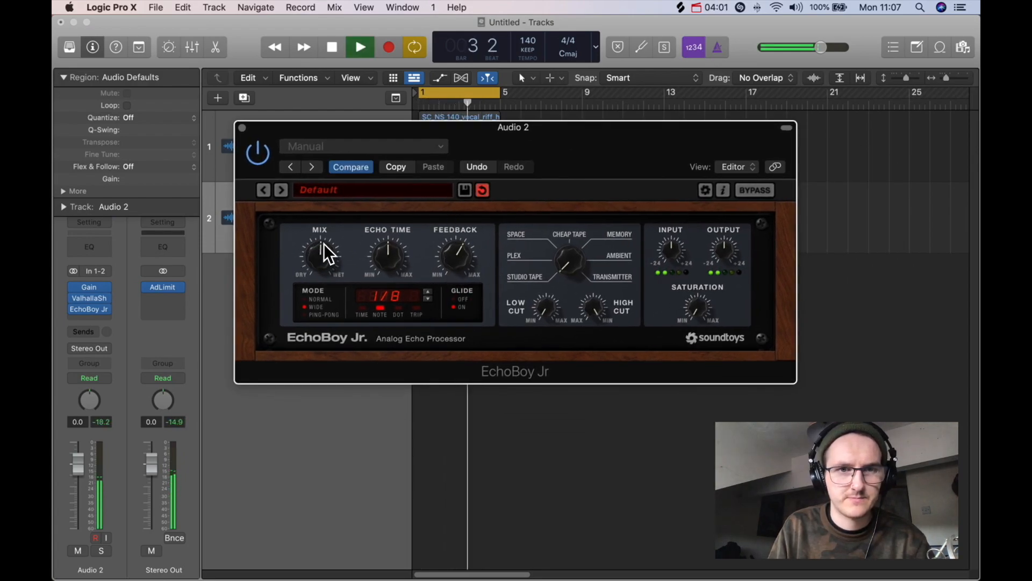
{"action": "left_click", "coordinate": [304, 314]}
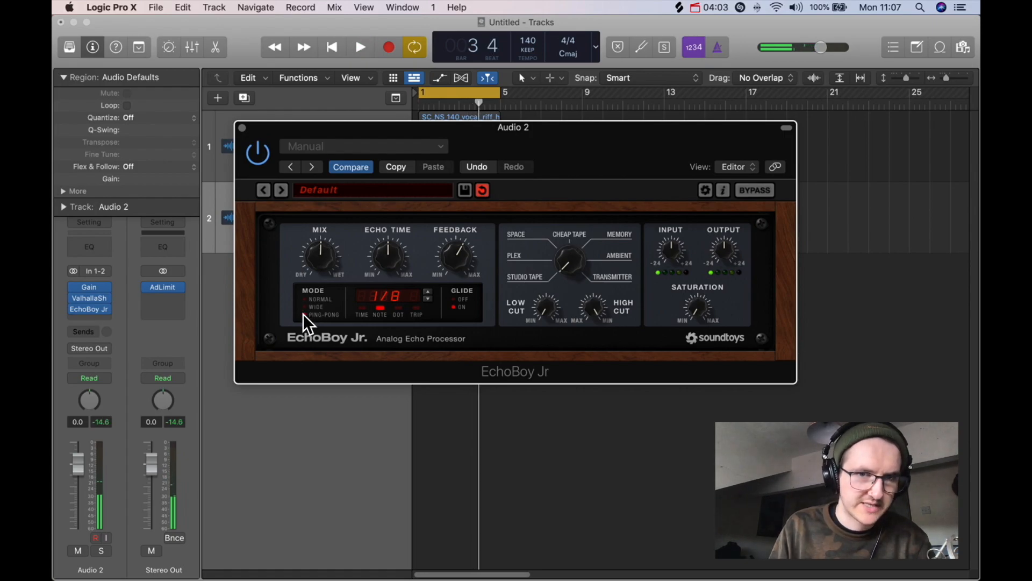
Try EchoBoy Jr's echo time at 1/2 and 1/16 during playback, and return it to 1/8.
{"action": "key", "text": "space"}
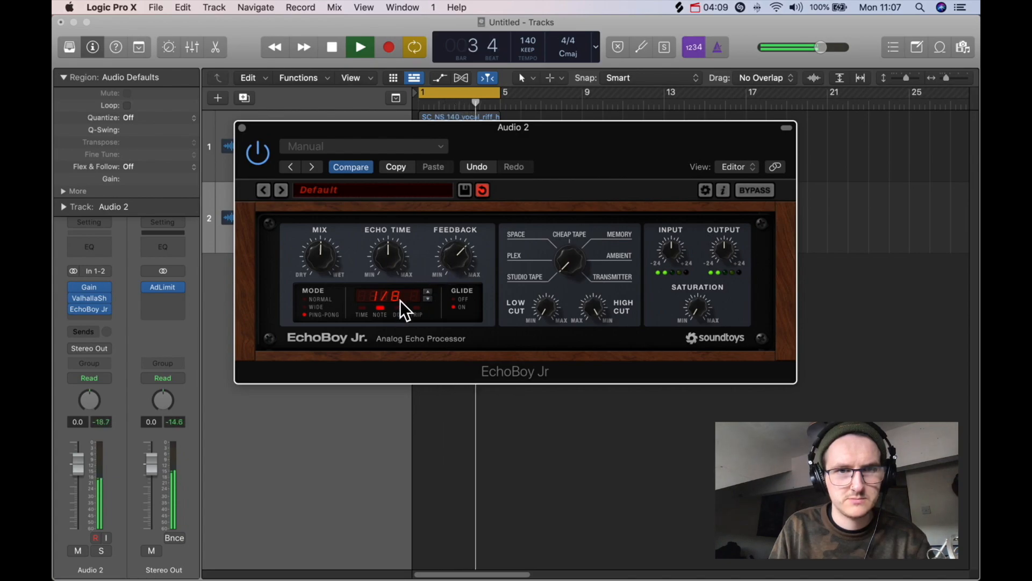
{"action": "left_click_drag", "start_coordinate": [391, 259], "coordinate": [389, 243]}
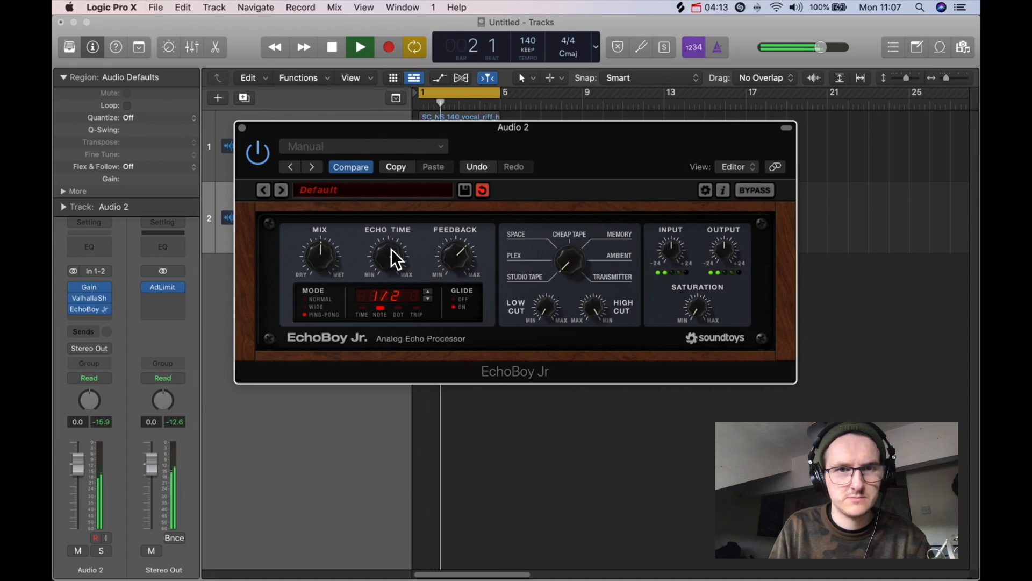
{"action": "left_click_drag", "start_coordinate": [390, 282], "coordinate": [393, 312]}
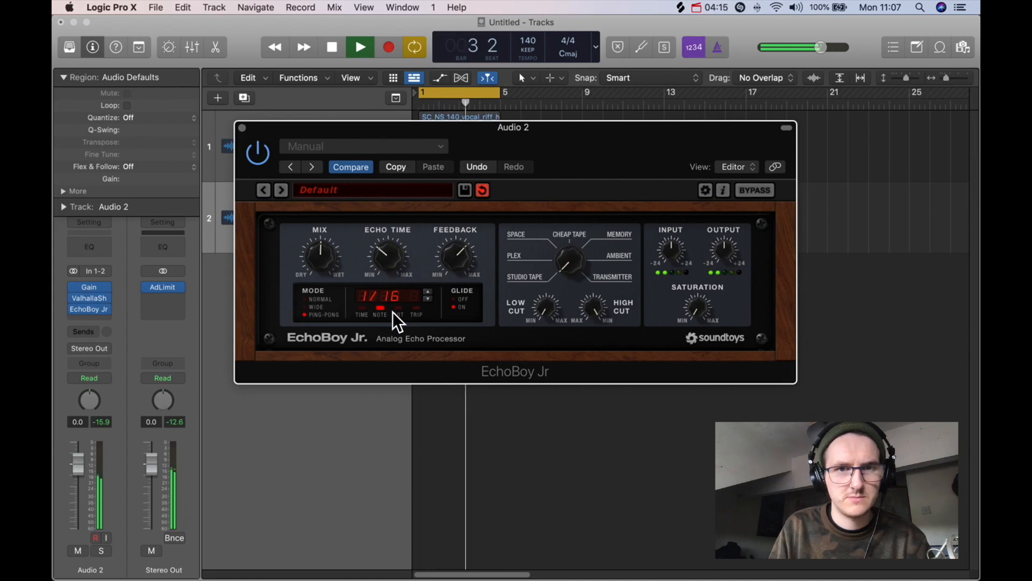
{"action": "key", "text": "space"}
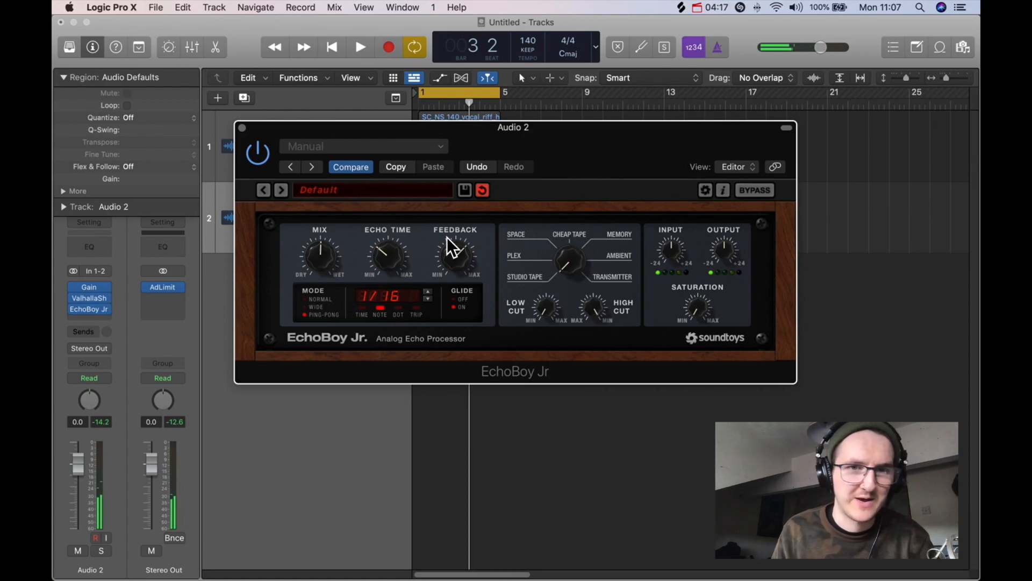
{"action": "mouse_move", "coordinate": [401, 257]}
{"action": "left_mouse_down"}
{"action": "mouse_move", "coordinate": [399, 237]}
{"action": "mouse_move", "coordinate": [386, 289]}
{"action": "mouse_move", "coordinate": [393, 248]}
{"action": "left_mouse_up"}
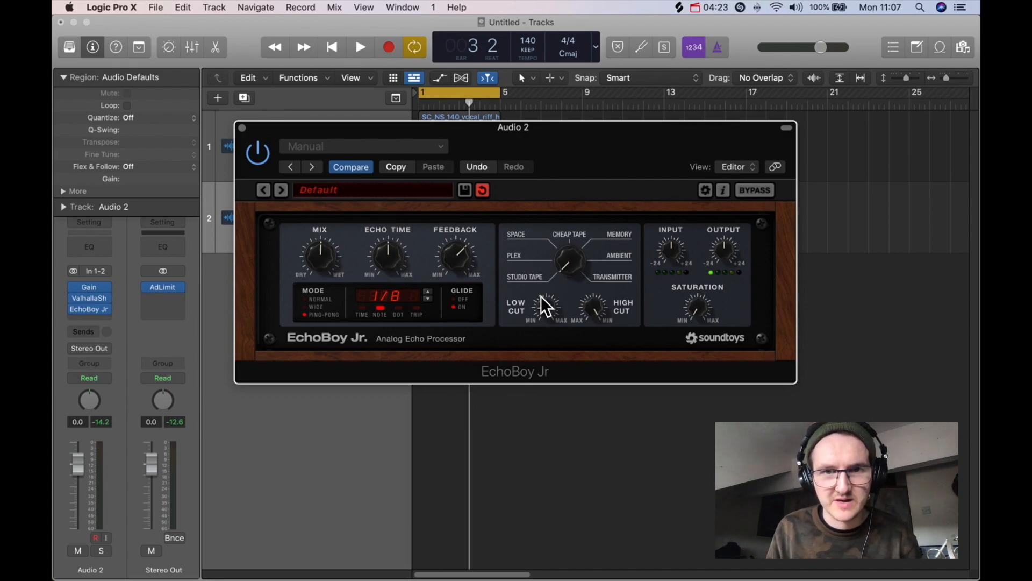
Set EchoBoy Jr's echo to a dotted 1/8 note and raise its feedback slightly while auditioning the sound.
{"action": "left_click", "coordinate": [398, 310]}
{"action": "key", "text": "space"}
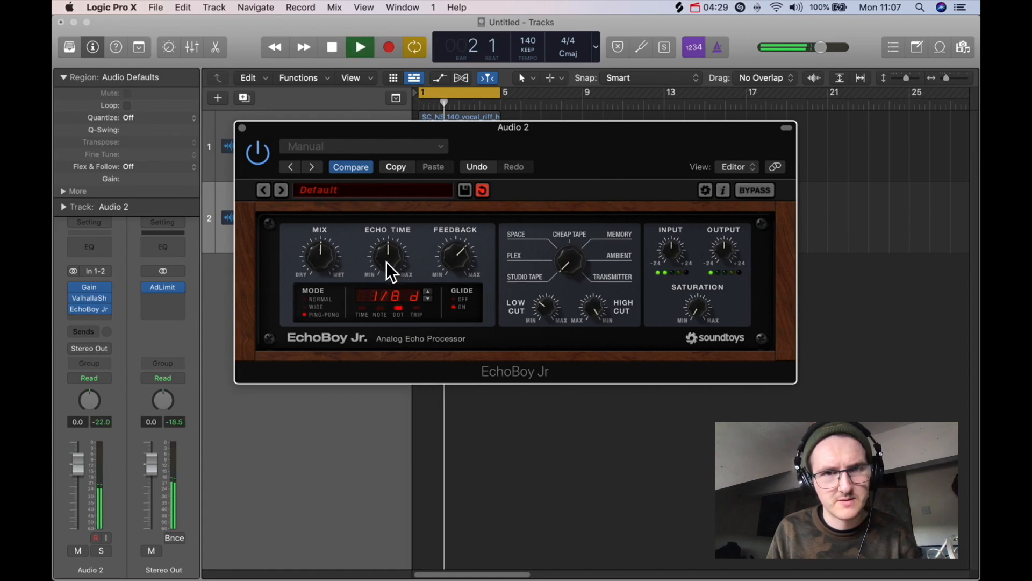
{"action": "left_click_drag", "start_coordinate": [448, 262], "coordinate": [447, 251]}
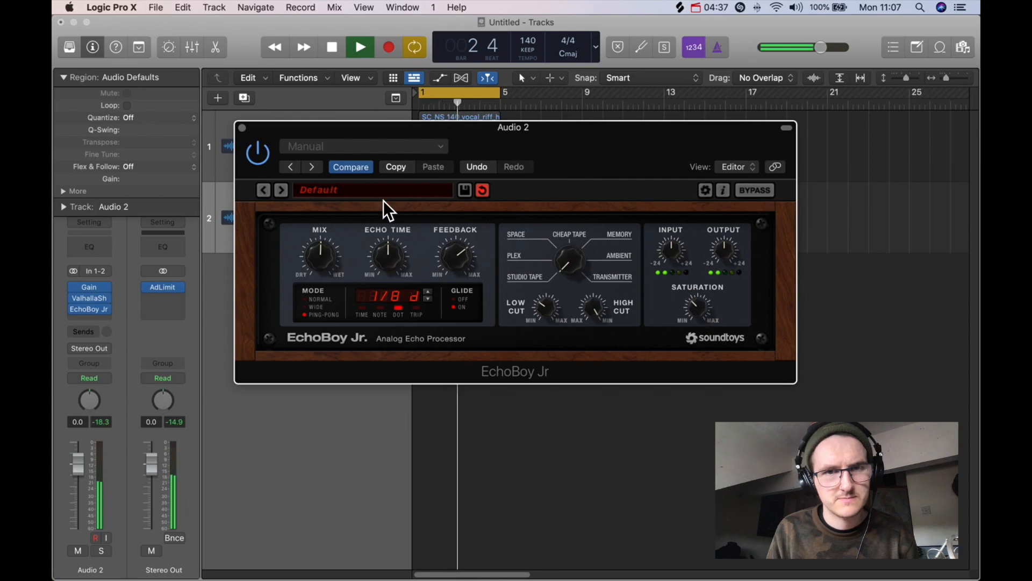
{"action": "left_click", "coordinate": [243, 128]}
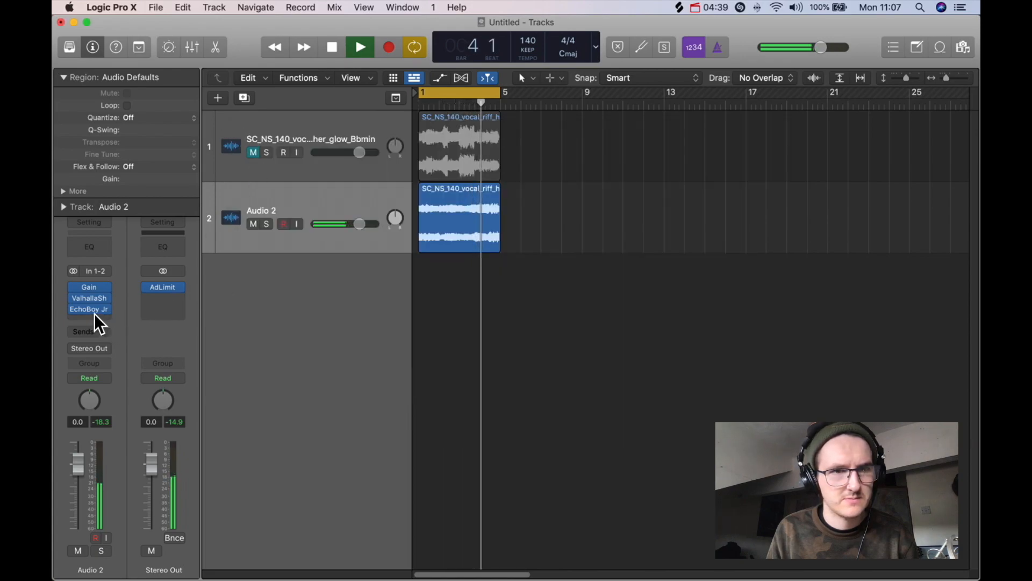
{"action": "key", "text": "space"}
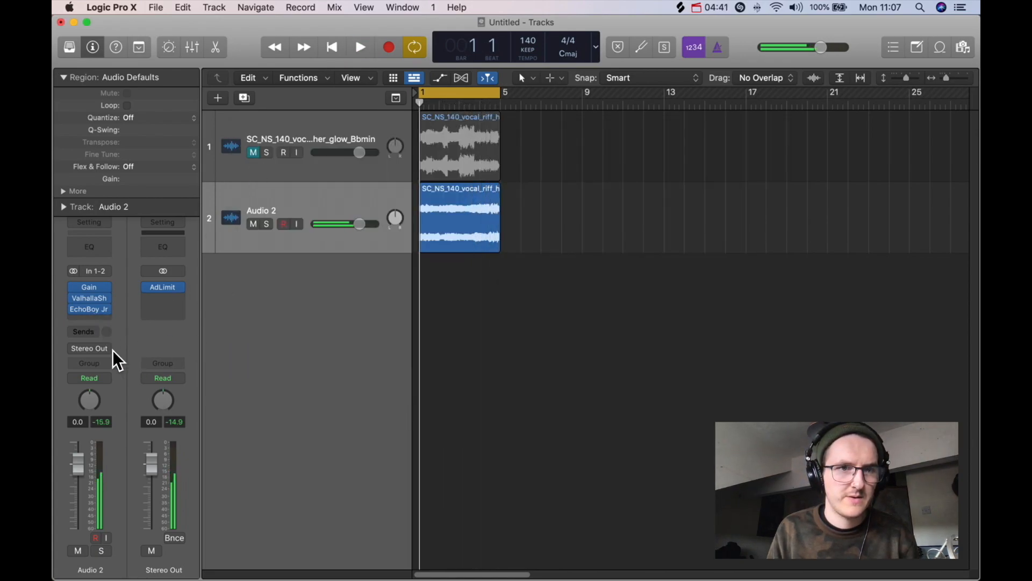
Insert the Raum reverb on Audio 2 after EchoBoy Jr.
{"action": "left_click", "coordinate": [89, 321]}
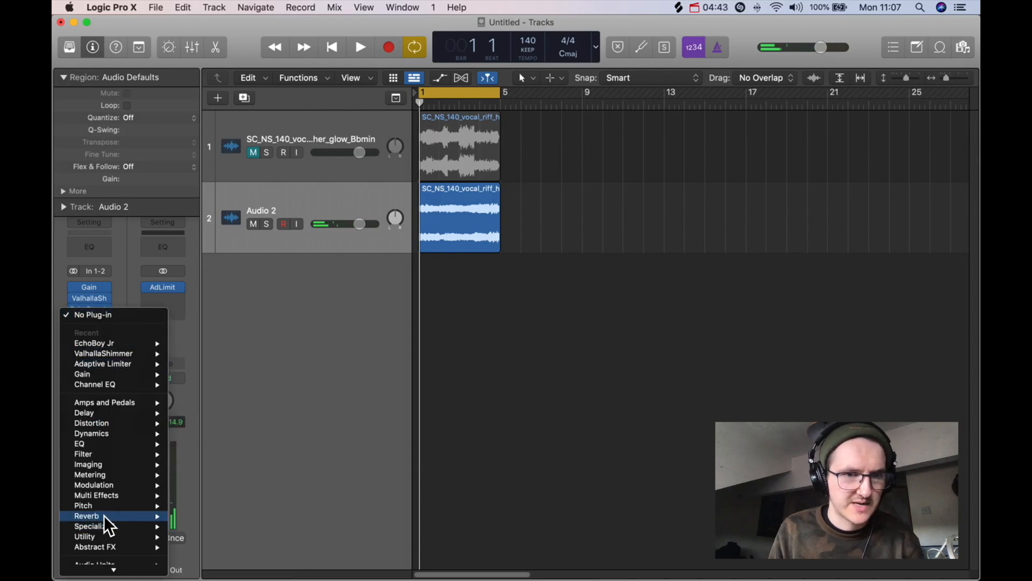
{"action": "mouse_move", "coordinate": [108, 516]}
{"action": "mouse_move", "coordinate": [207, 517]}
{"action": "mouse_move", "coordinate": [234, 507]}
{"action": "left_click", "coordinate": [321, 507]}
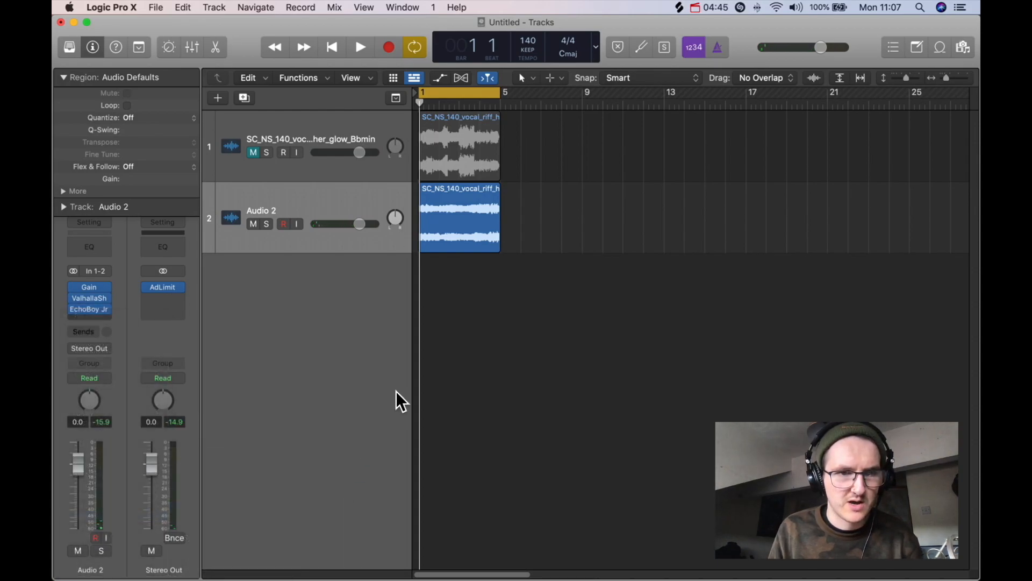
{"action": "left_click_drag", "start_coordinate": [609, 199], "coordinate": [566, 146]}
Set Raum's mix to 100% during playback and close the plug-in window.
{"action": "key", "text": "space"}
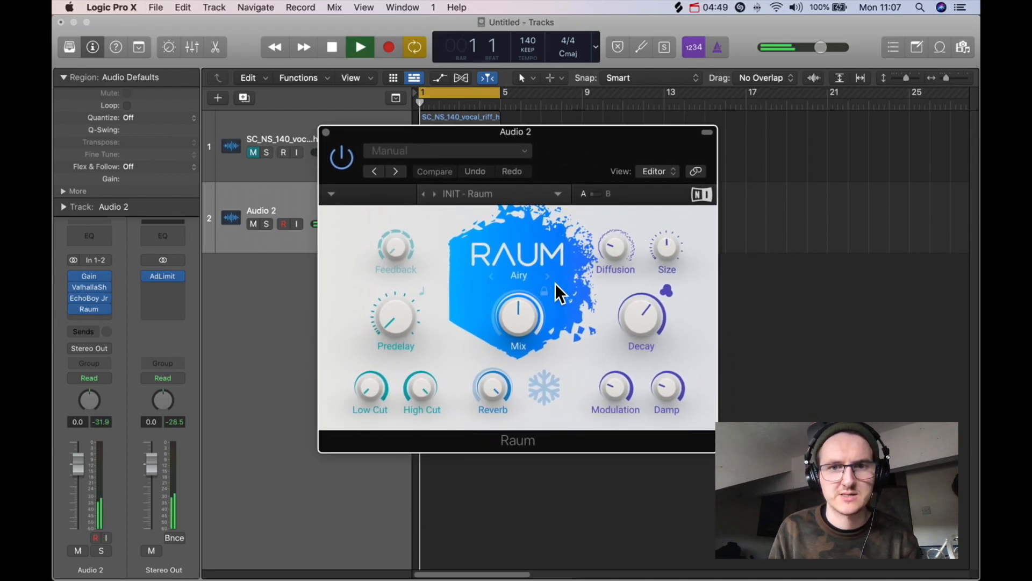
{"action": "mouse_move", "coordinate": [519, 318]}
{"action": "mouse_move", "coordinate": [519, 318]}
{"action": "left_mouse_down"}
{"action": "mouse_move", "coordinate": [521, 307]}
{"action": "mouse_move", "coordinate": [525, 329]}
{"action": "mouse_move", "coordinate": [522, 308]}
{"action": "left_mouse_up"}
{"action": "key", "text": "space"}
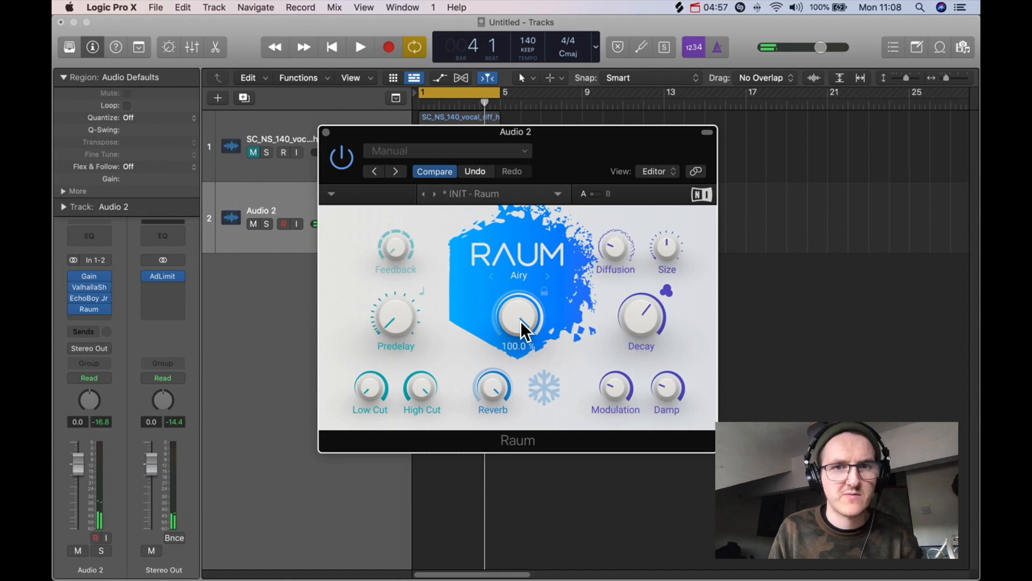
{"action": "left_click", "coordinate": [326, 133]}
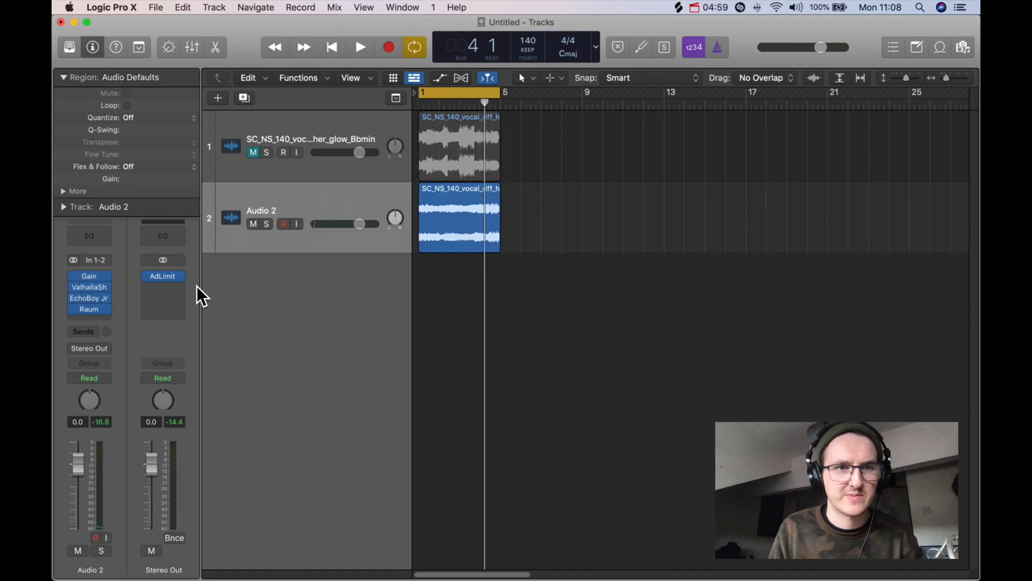
Set ValhallaShimmer's mix to 1.00 and listen to the loop through the full effects chain.
{"action": "key", "text": "space"}
{"action": "left_click", "coordinate": [95, 288]}
{"action": "left_click_drag", "start_coordinate": [332, 283], "coordinate": [339, 275]}
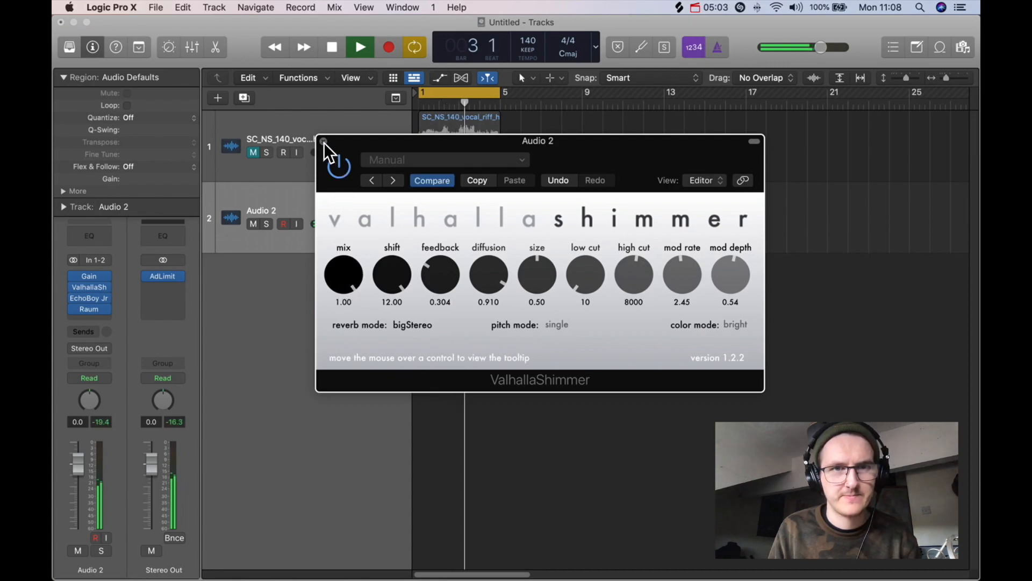
{"action": "left_click", "coordinate": [323, 141]}
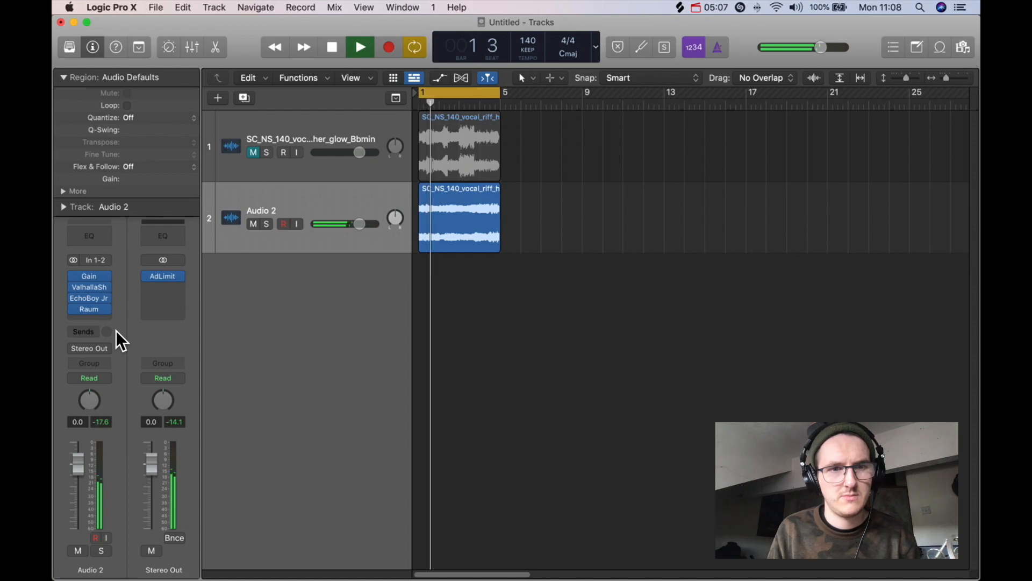
{"action": "key", "text": "space"}
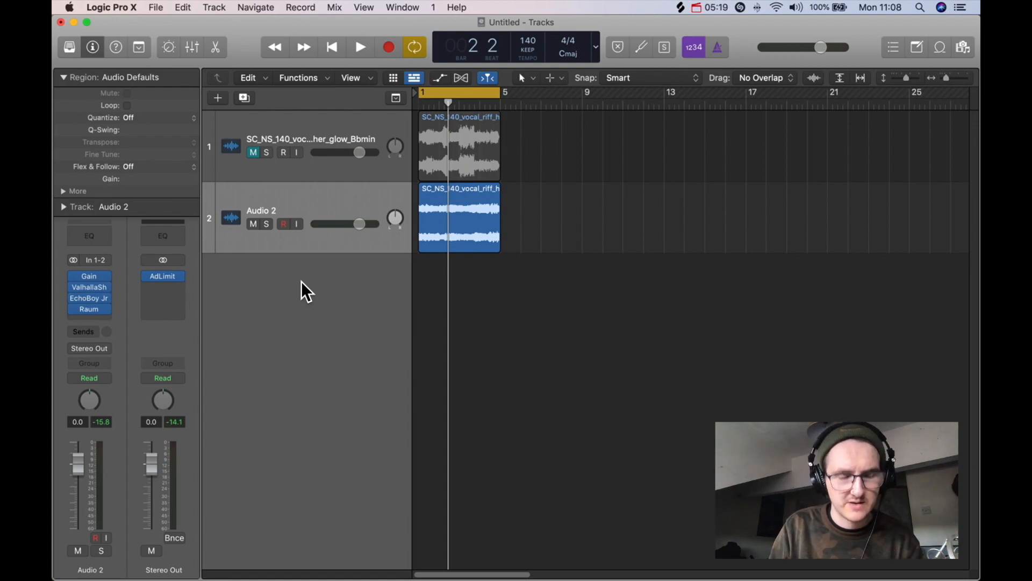
{"action": "key", "text": "space"}
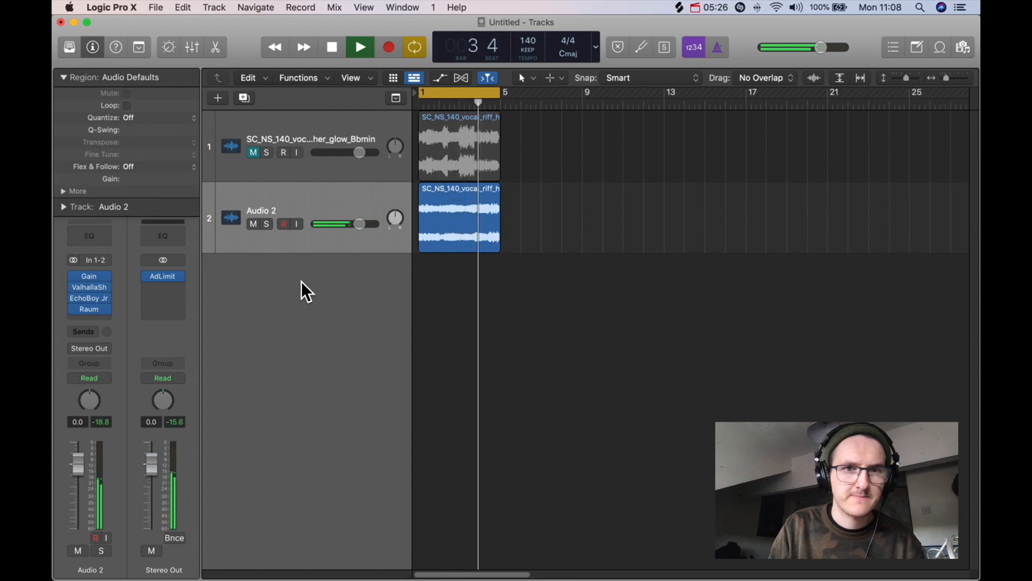
{"action": "key", "text": "space"}
Copy the stretched vocal region on Audio 2 to fill bars 1 to 17 and extend the cycle range to bar 17.
{"action": "left_click", "coordinate": [477, 211]}
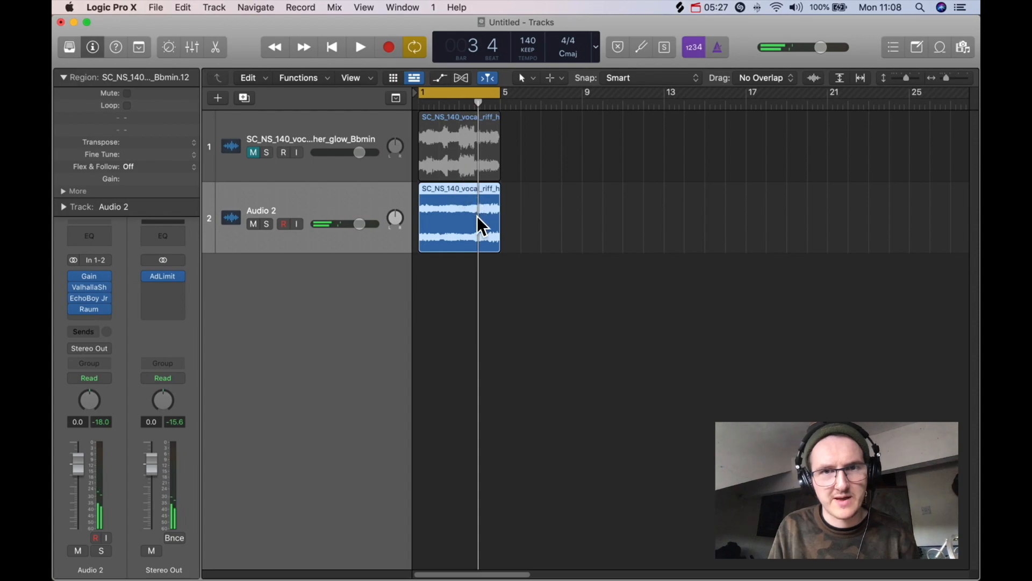
{"action": "left_click_drag", "start_coordinate": [461, 218], "coordinate": [544, 222]}
{"action": "left_click", "coordinate": [439, 210], "text": "shift"}
{"action": "left_click_drag", "start_coordinate": [437, 209], "coordinate": [598, 209]}
{"action": "left_click_drag", "start_coordinate": [499, 96], "coordinate": [747, 182]}
{"action": "left_click", "coordinate": [573, 311]}
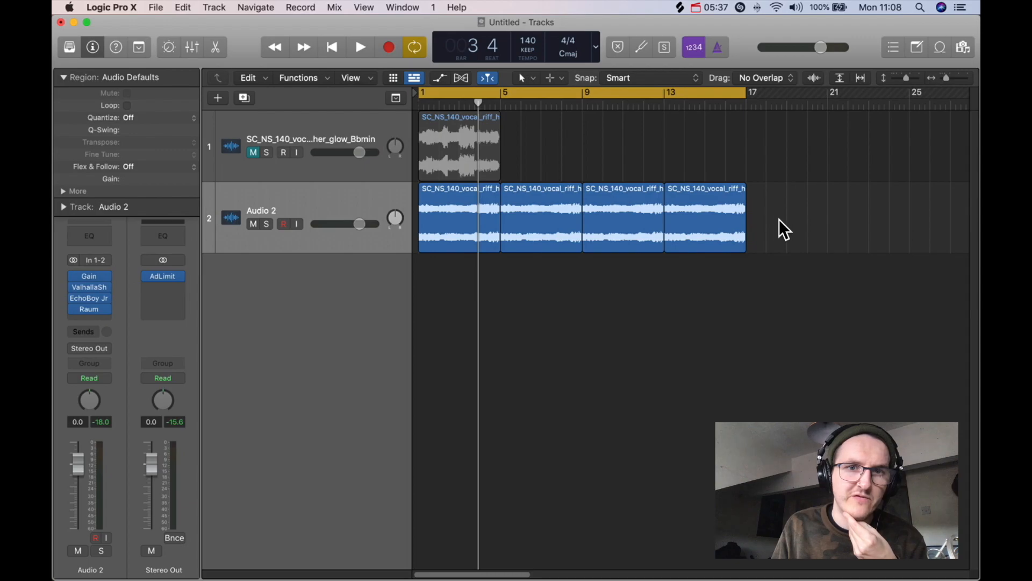
Join the four stretched vocal regions on Audio 2 into a single region.
{"action": "left_click", "coordinate": [322, 210]}
{"action": "left_click_drag", "start_coordinate": [711, 275], "coordinate": [448, 231]}
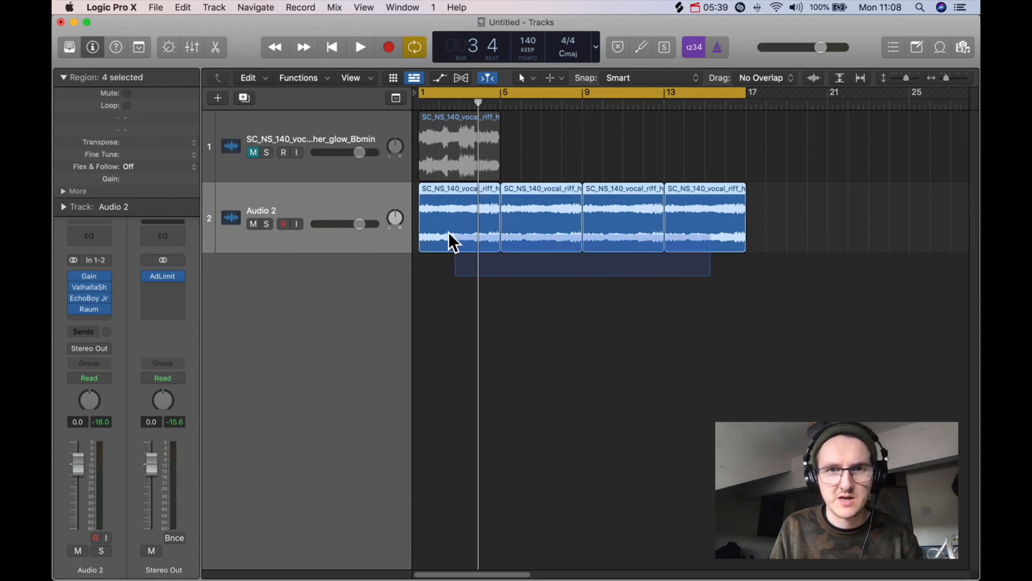
{"action": "key", "text": "ctrl+b"}
{"action": "key", "text": "Return"}
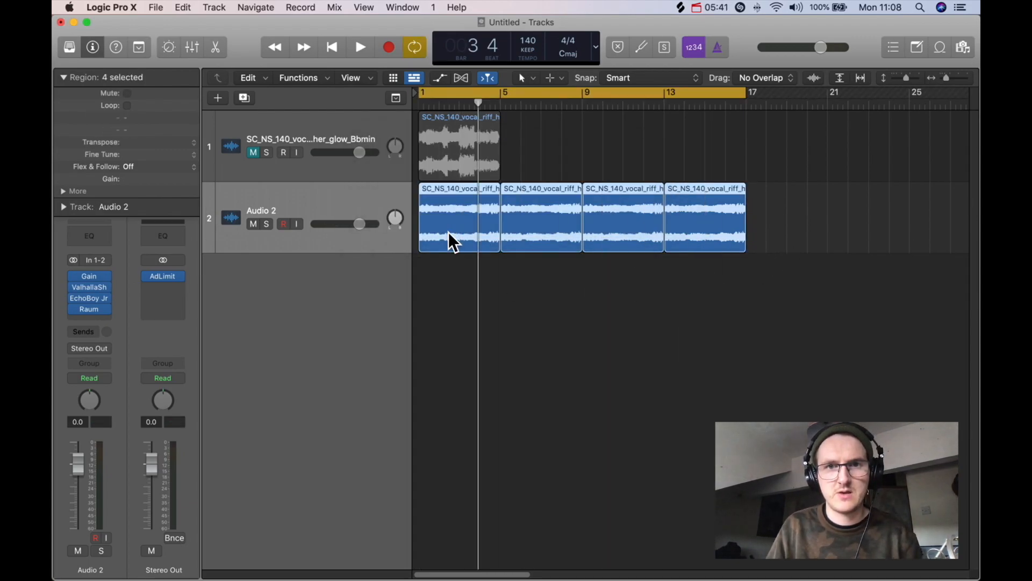
Bounce the joined Audio 2 region in place to a new track, leaving the source and using overload protection only.
{"action": "right_click", "coordinate": [555, 203]}
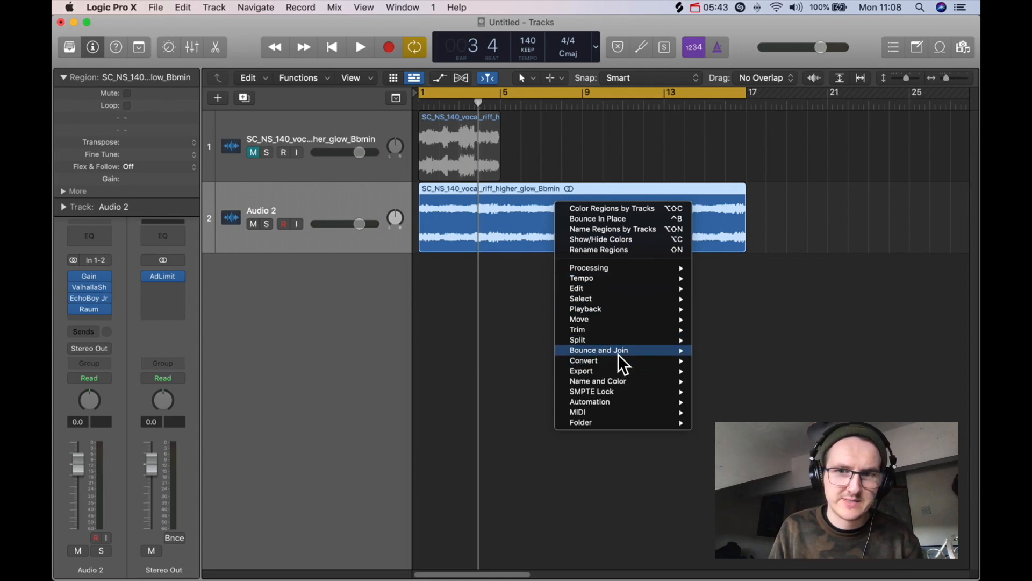
{"action": "mouse_move", "coordinate": [618, 354]}
{"action": "left_click", "coordinate": [715, 350]}
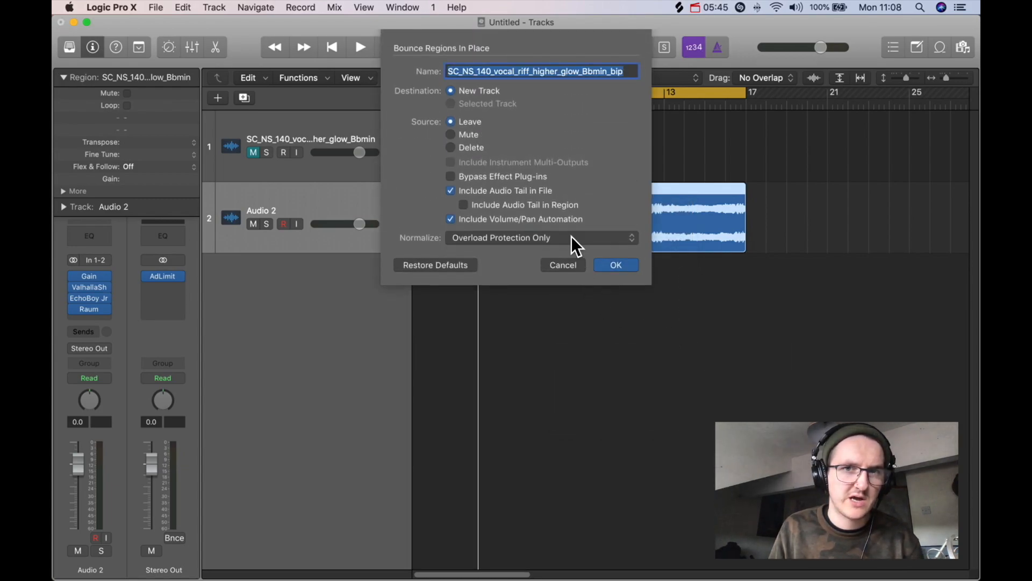
{"action": "left_click", "coordinate": [616, 265]}
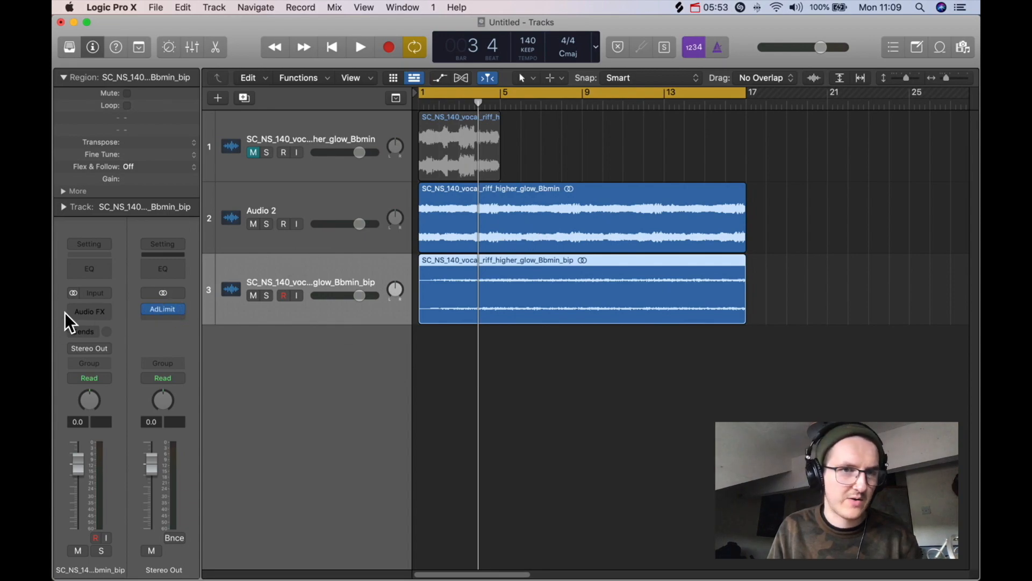
Mute the Audio 2 track and listen to the start of the bounced track.
{"action": "left_click", "coordinate": [314, 211]}
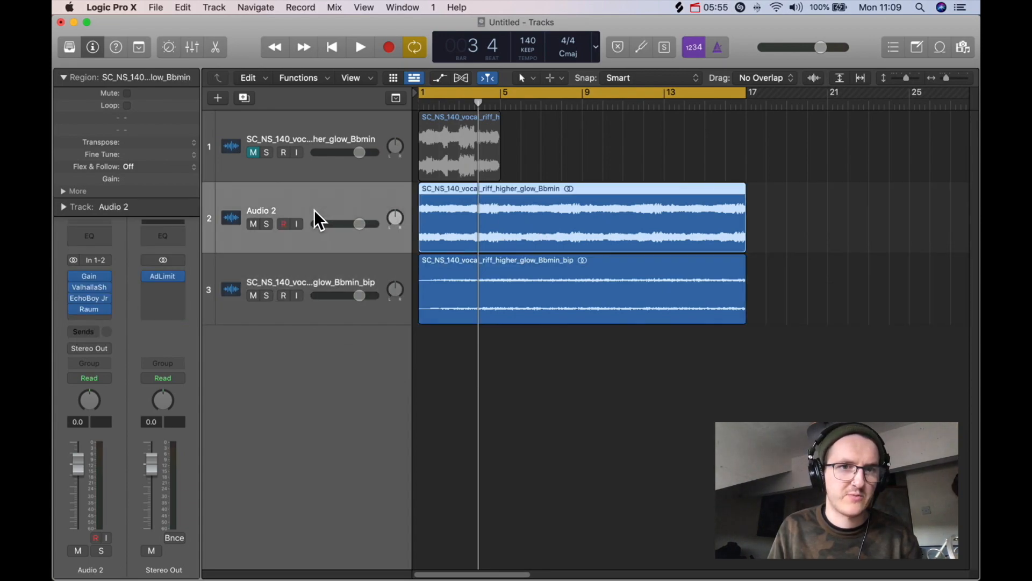
{"action": "left_click", "coordinate": [318, 273]}
{"action": "left_click", "coordinate": [253, 224]}
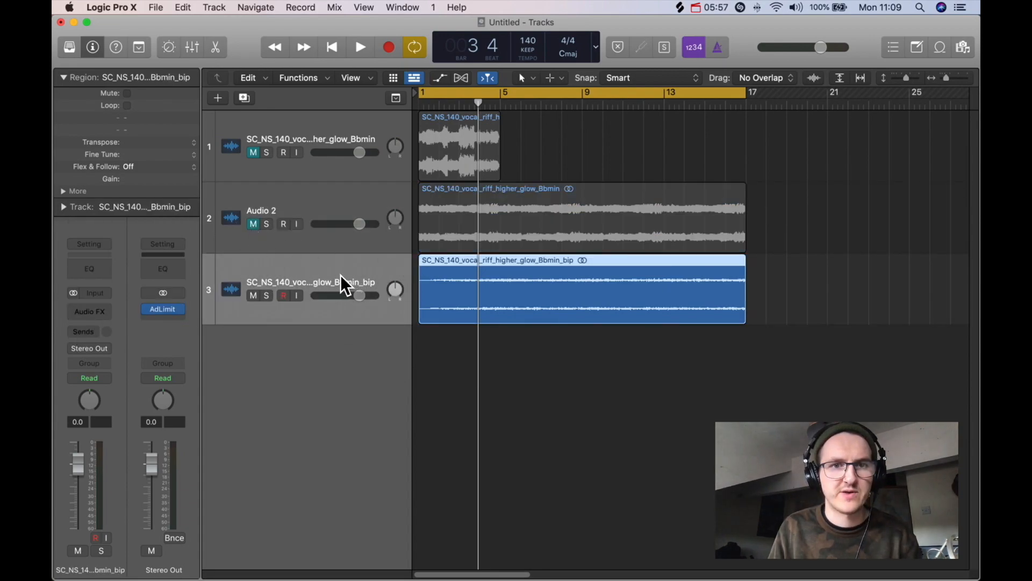
{"action": "key", "text": "space"}
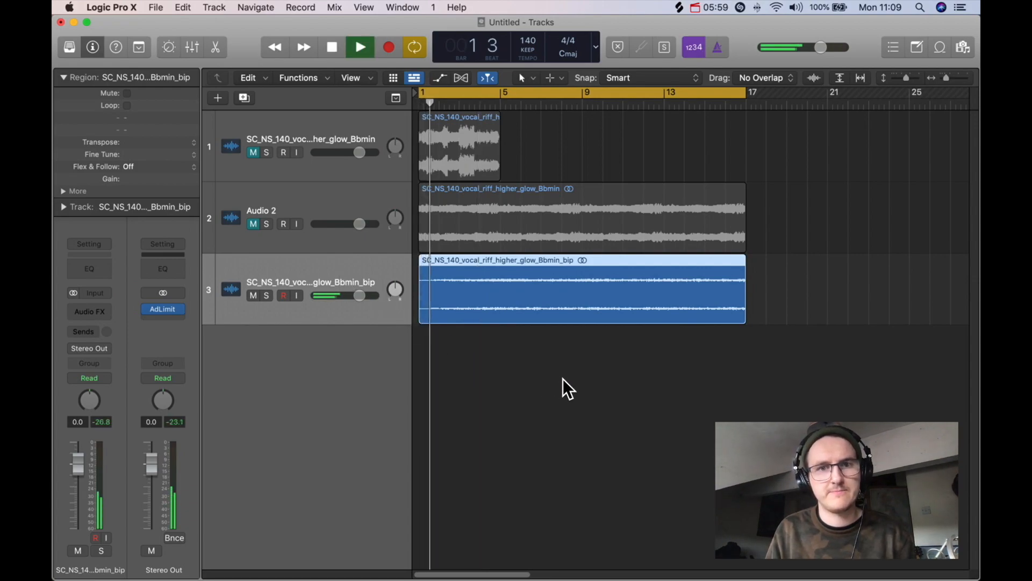
{"action": "key", "text": "space"}
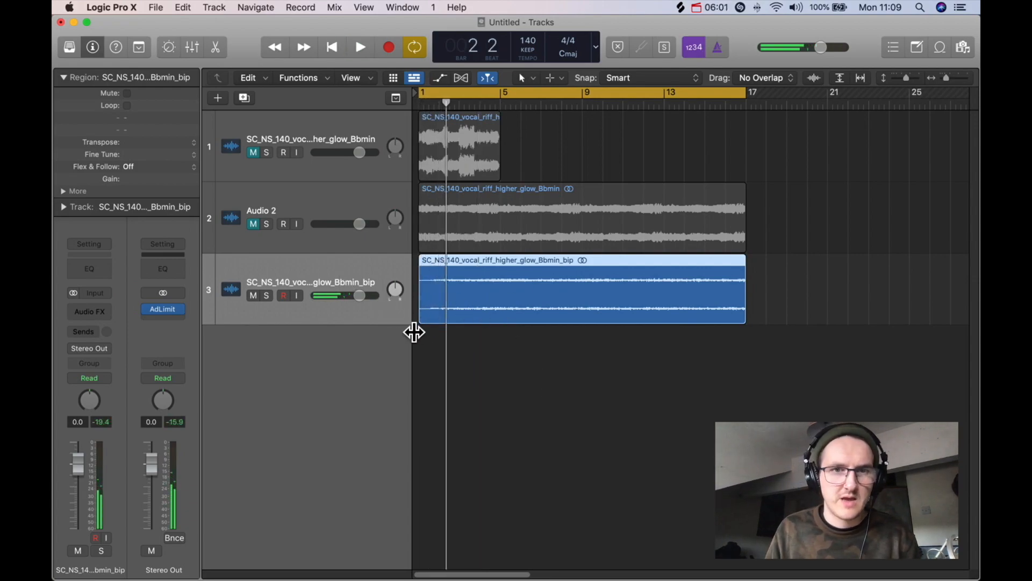
Trim the first four bars off the bounced region and move it back to start at bar 1.
{"action": "left_click", "coordinate": [423, 303]}
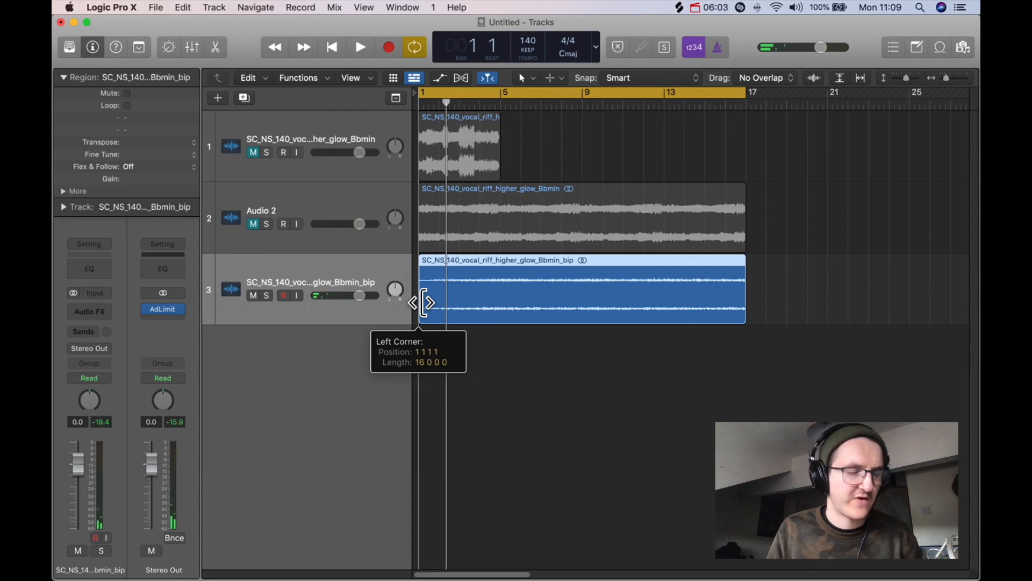
{"action": "left_click_drag", "start_coordinate": [425, 303], "coordinate": [501, 299]}
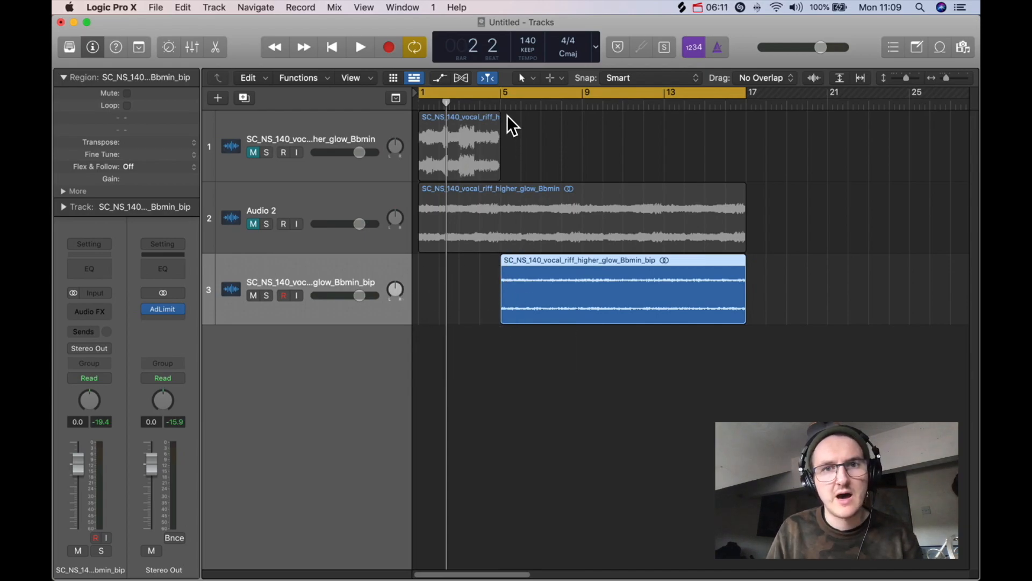
{"action": "left_click_drag", "start_coordinate": [570, 280], "coordinate": [455, 284]}
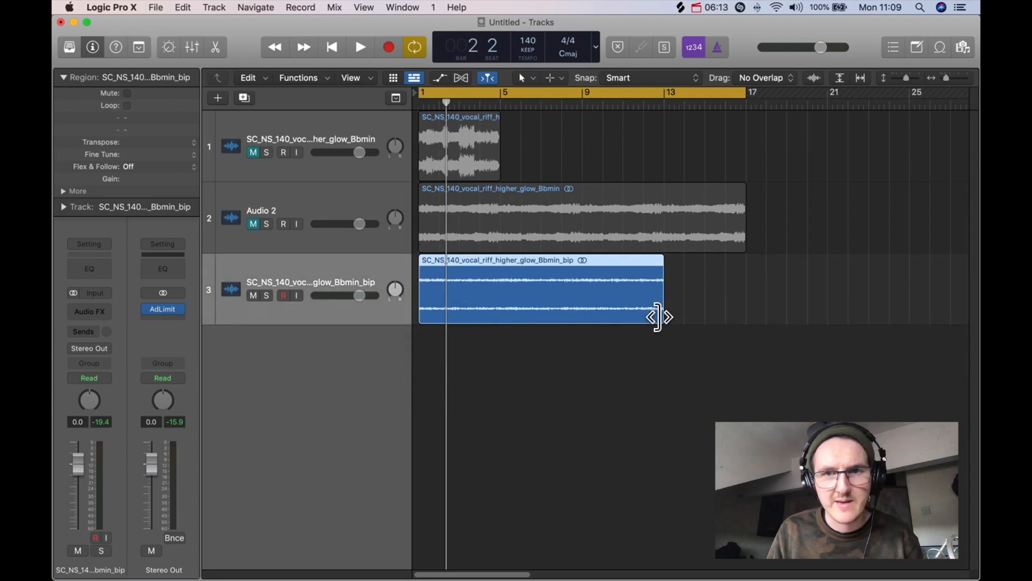
Shorten the bounced region and the cycle range so that both end at bar 9.
{"action": "left_click_drag", "start_coordinate": [664, 317], "coordinate": [576, 326]}
{"action": "left_click_drag", "start_coordinate": [744, 96], "coordinate": [574, 203]}
Rename the bounced track as PAD SAMPLE and listen to the shortened loop.
{"action": "double_click", "coordinate": [338, 278]}
{"action": "type", "text": "PAD SAMPLE"}
{"action": "key", "text": "Return"}
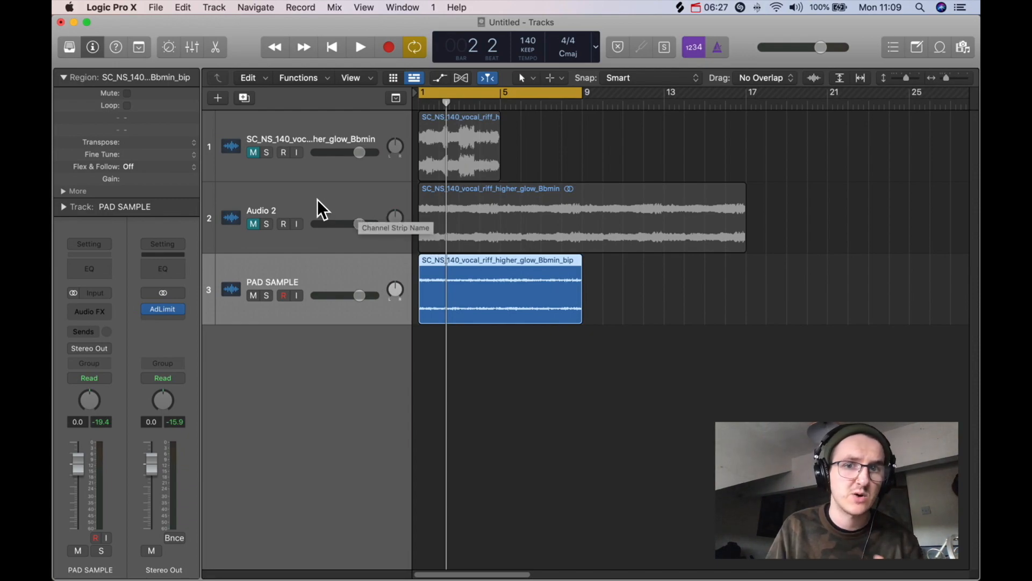
{"action": "key", "text": "space"}
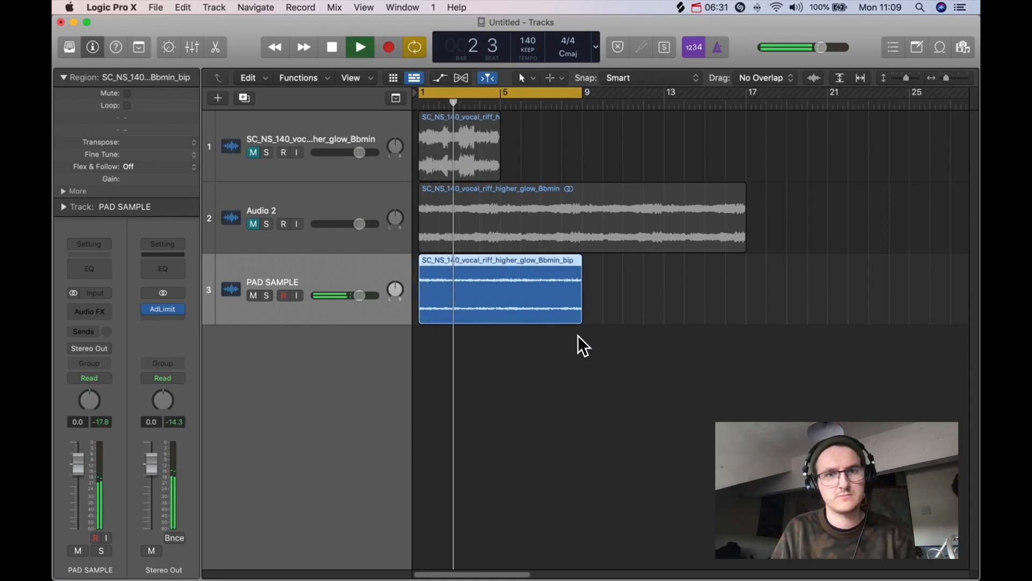
{"action": "key", "text": "space"}
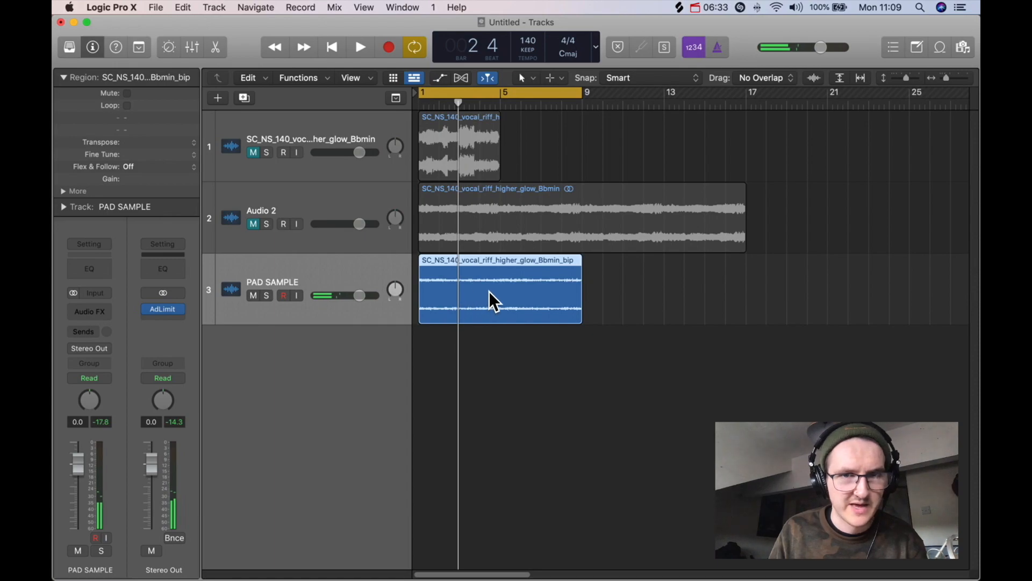
Set the PAD SAMPLE region's fade-in to 45 and fade-out to 35, playing the loop to check the transition.
{"action": "left_click", "coordinate": [63, 192]}
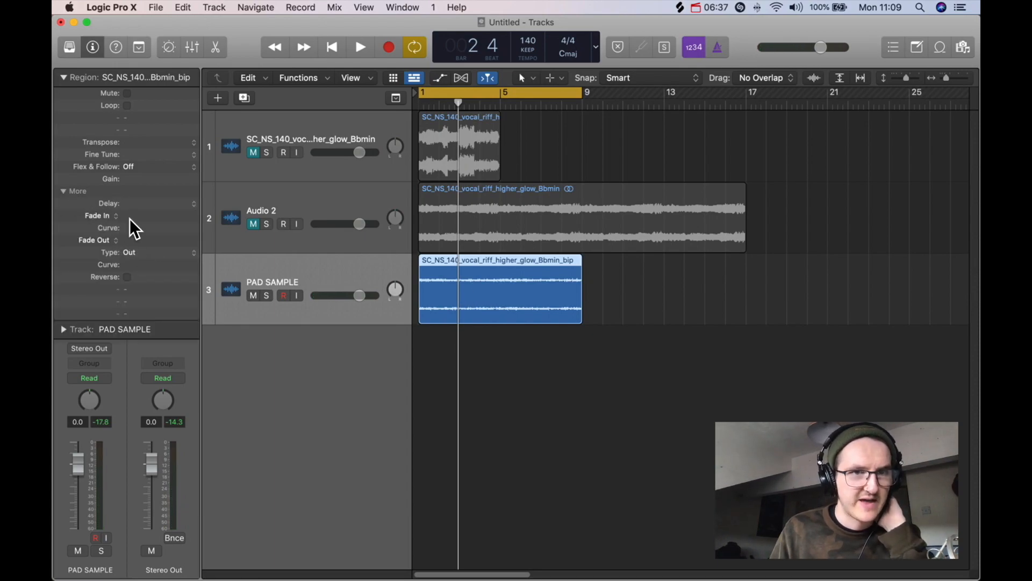
{"action": "left_click_drag", "start_coordinate": [125, 219], "coordinate": [126, 150]}
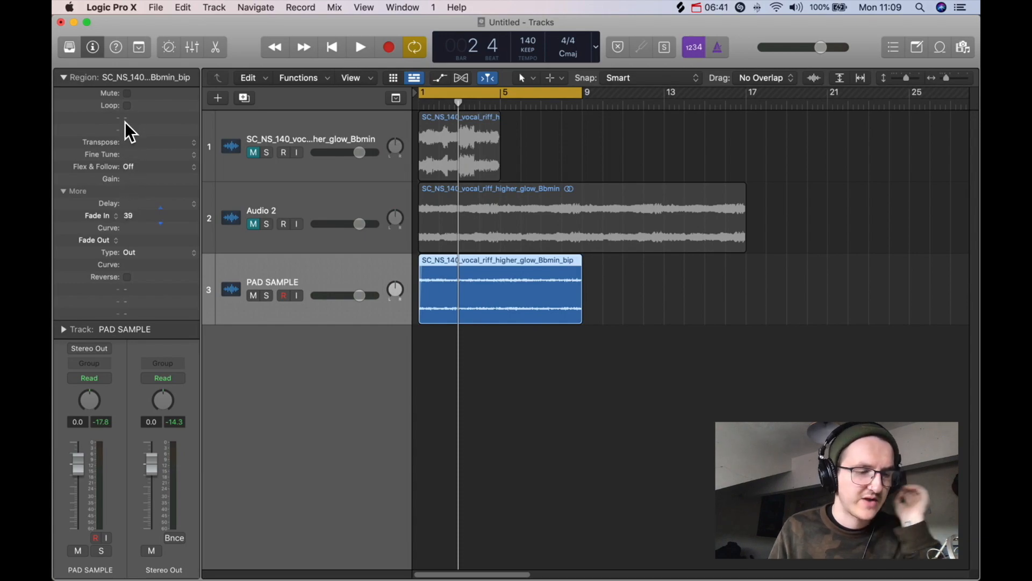
{"action": "left_click_drag", "start_coordinate": [125, 122], "coordinate": [123, 108]}
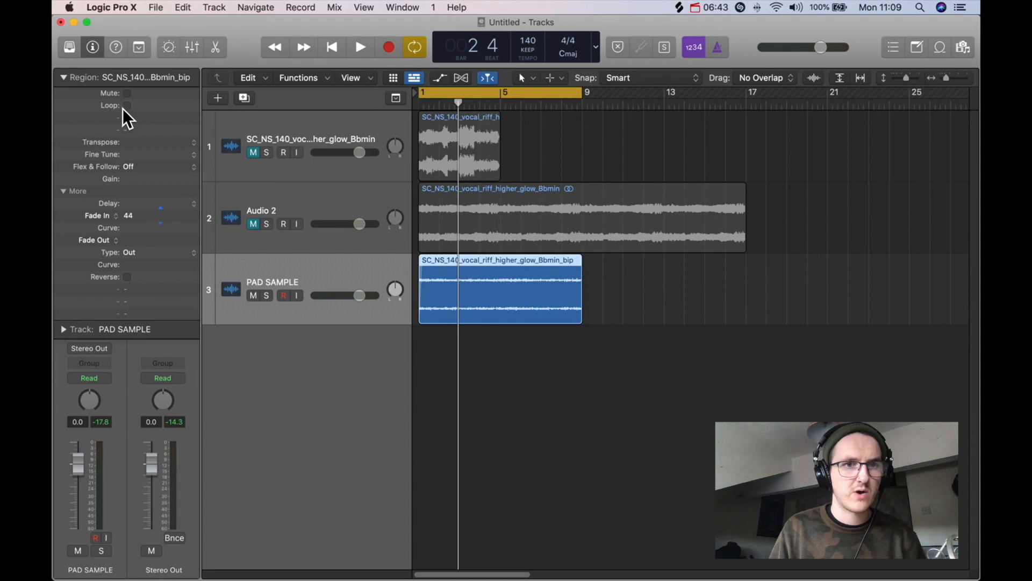
{"action": "key", "text": "space"}
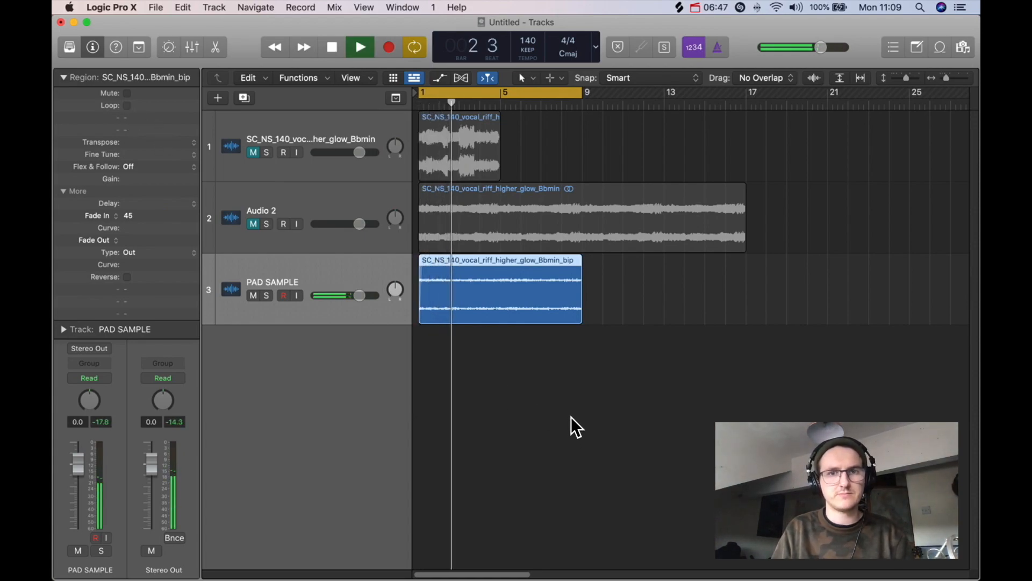
{"action": "left_click_drag", "start_coordinate": [123, 240], "coordinate": [120, 170]}
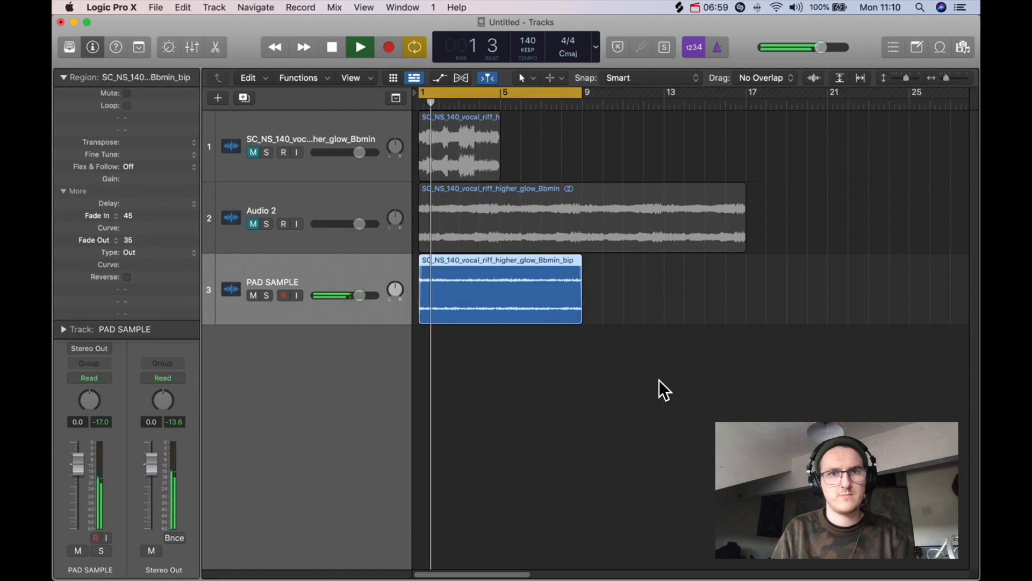
{"action": "key", "text": "space"}
Collapse the region parameters, view Audio 2's effects chain and reselect the PAD SAMPLE track.
{"action": "left_click", "coordinate": [63, 77]}
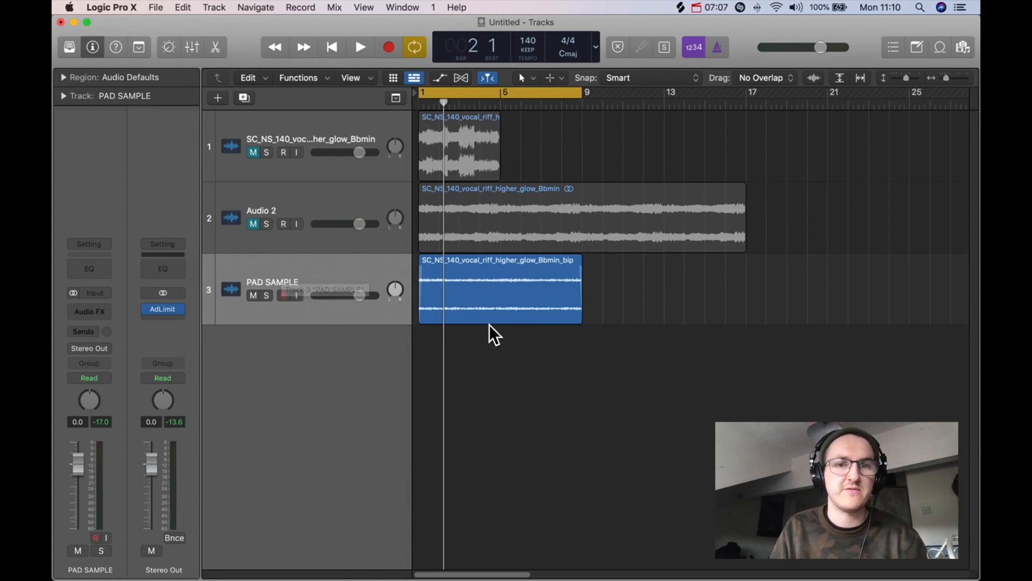
{"action": "left_click", "coordinate": [327, 207]}
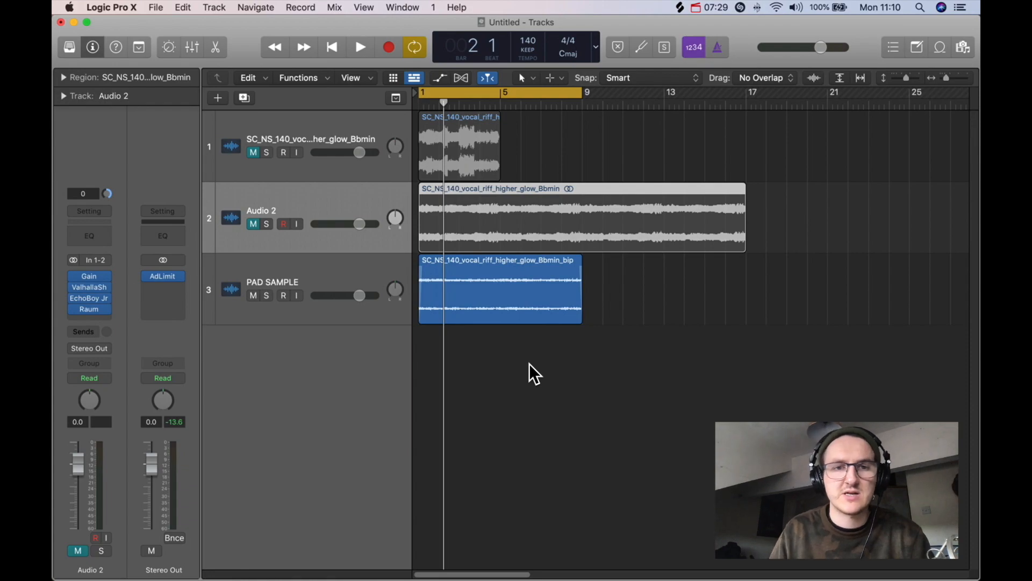
{"action": "left_click", "coordinate": [353, 272]}
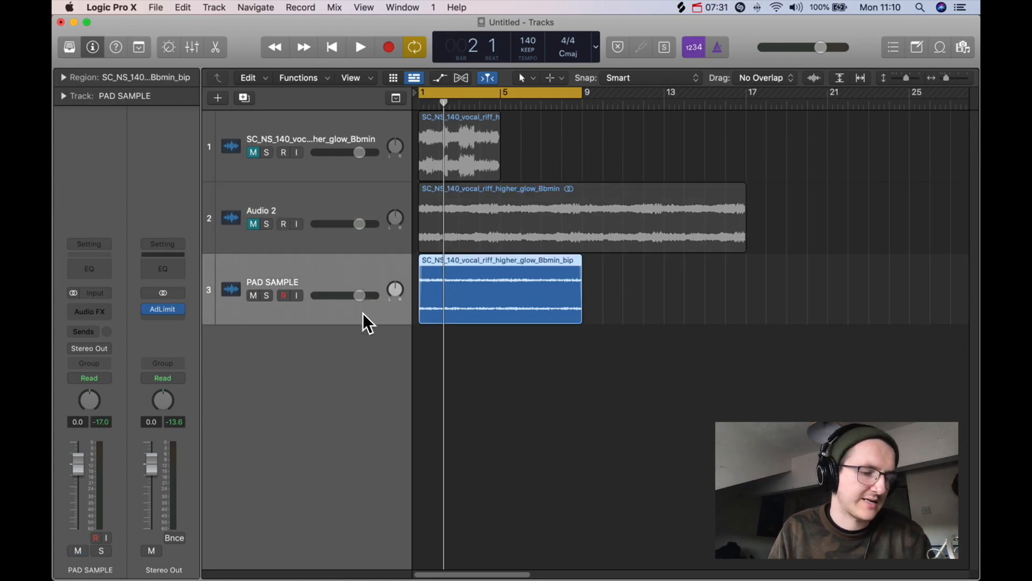